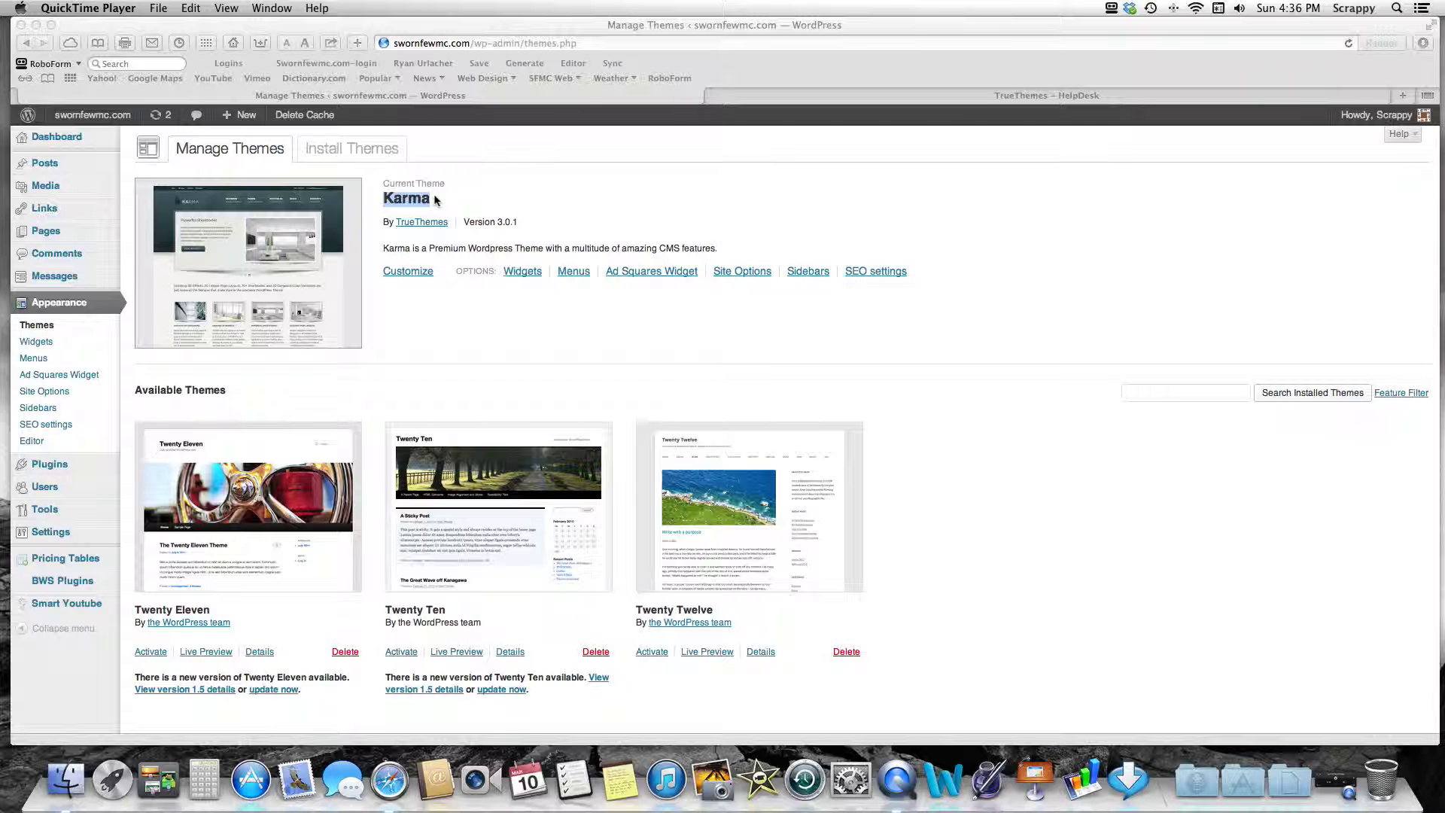
Read the HelpDesk reply to the SEO TUTORIAL ticket, then close the HelpDesk tab.
left_click(994, 102)
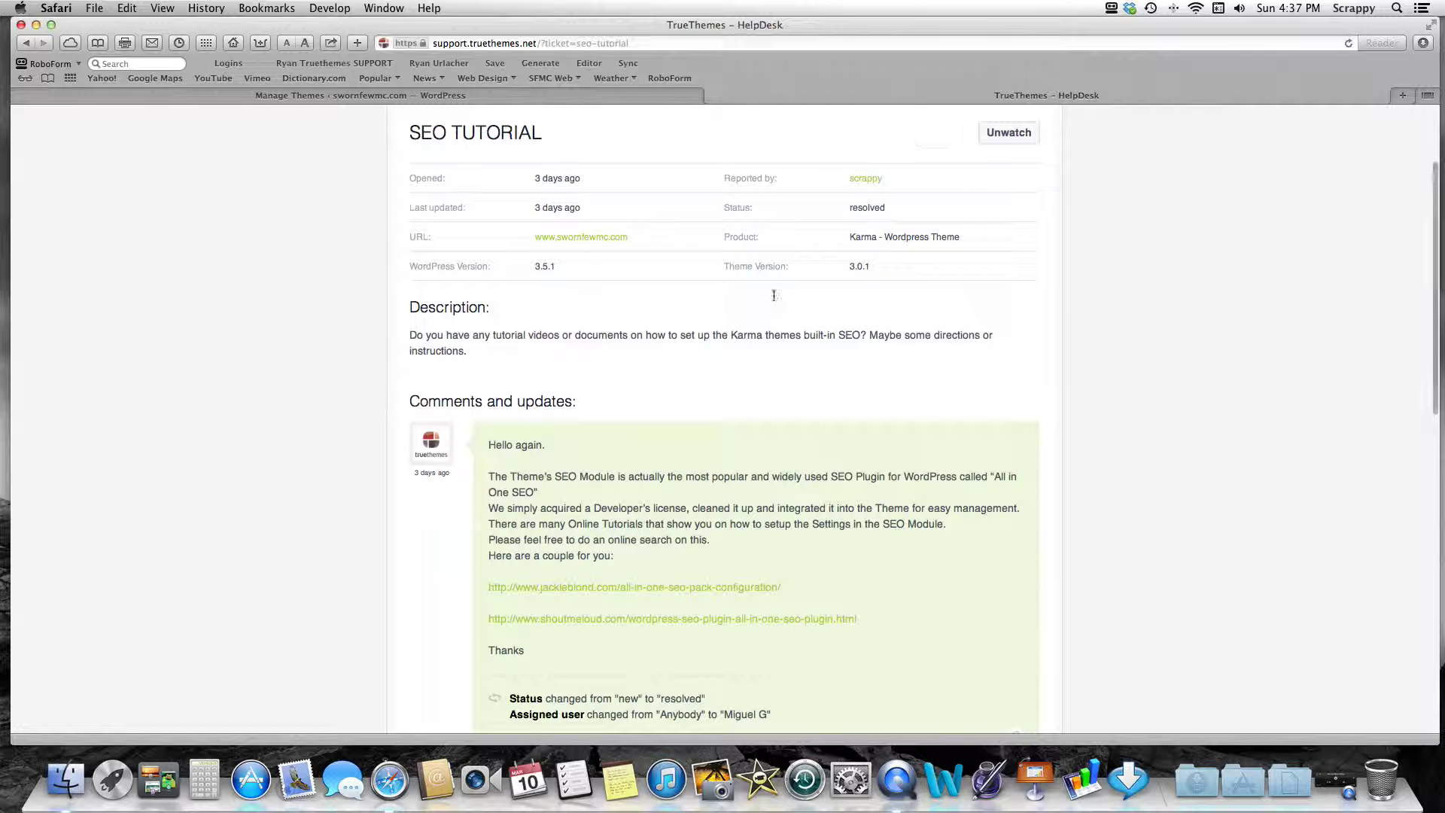
scroll(774, 295, "down", 6)
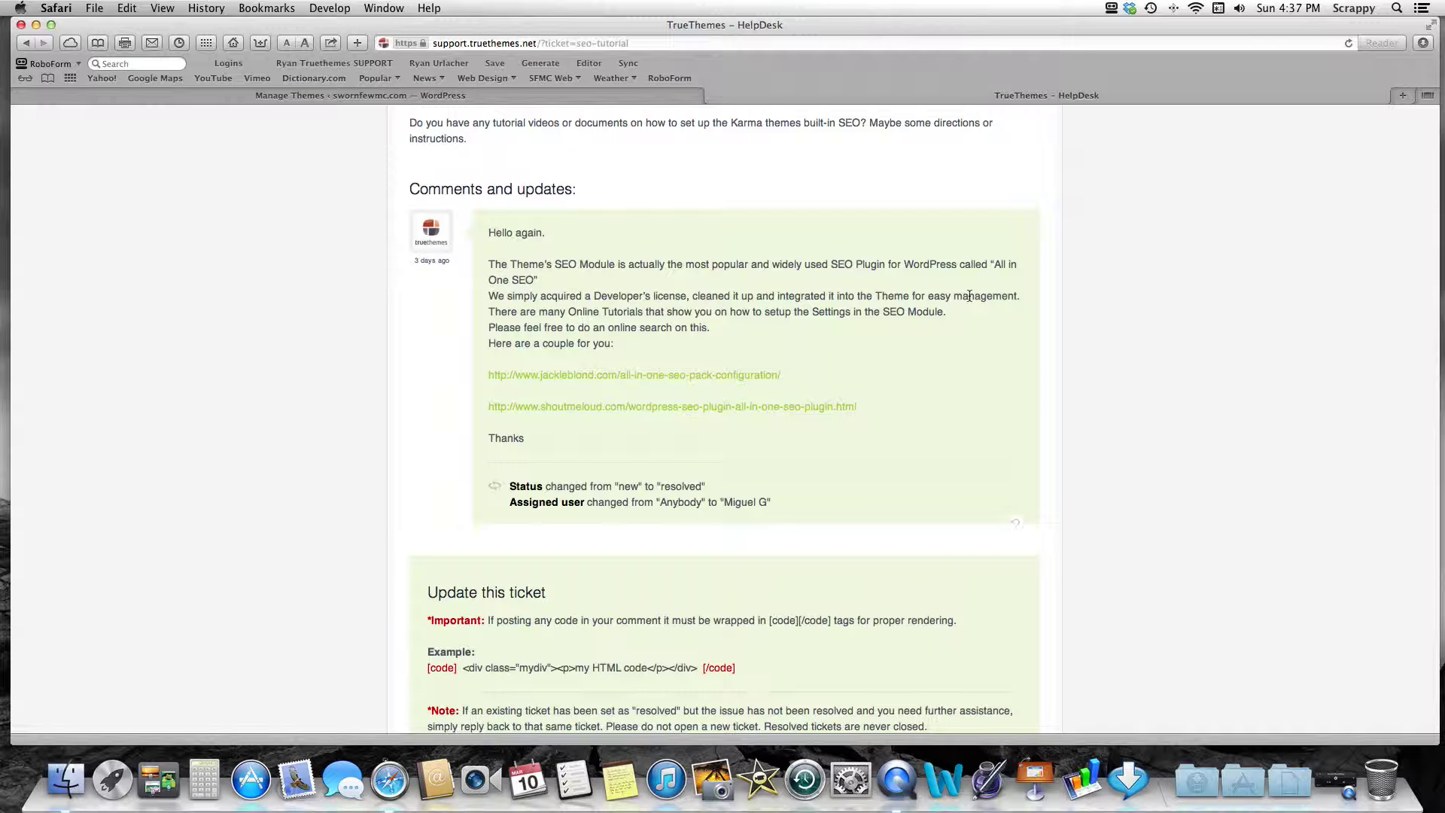
scroll(787, 122, "up", 5)
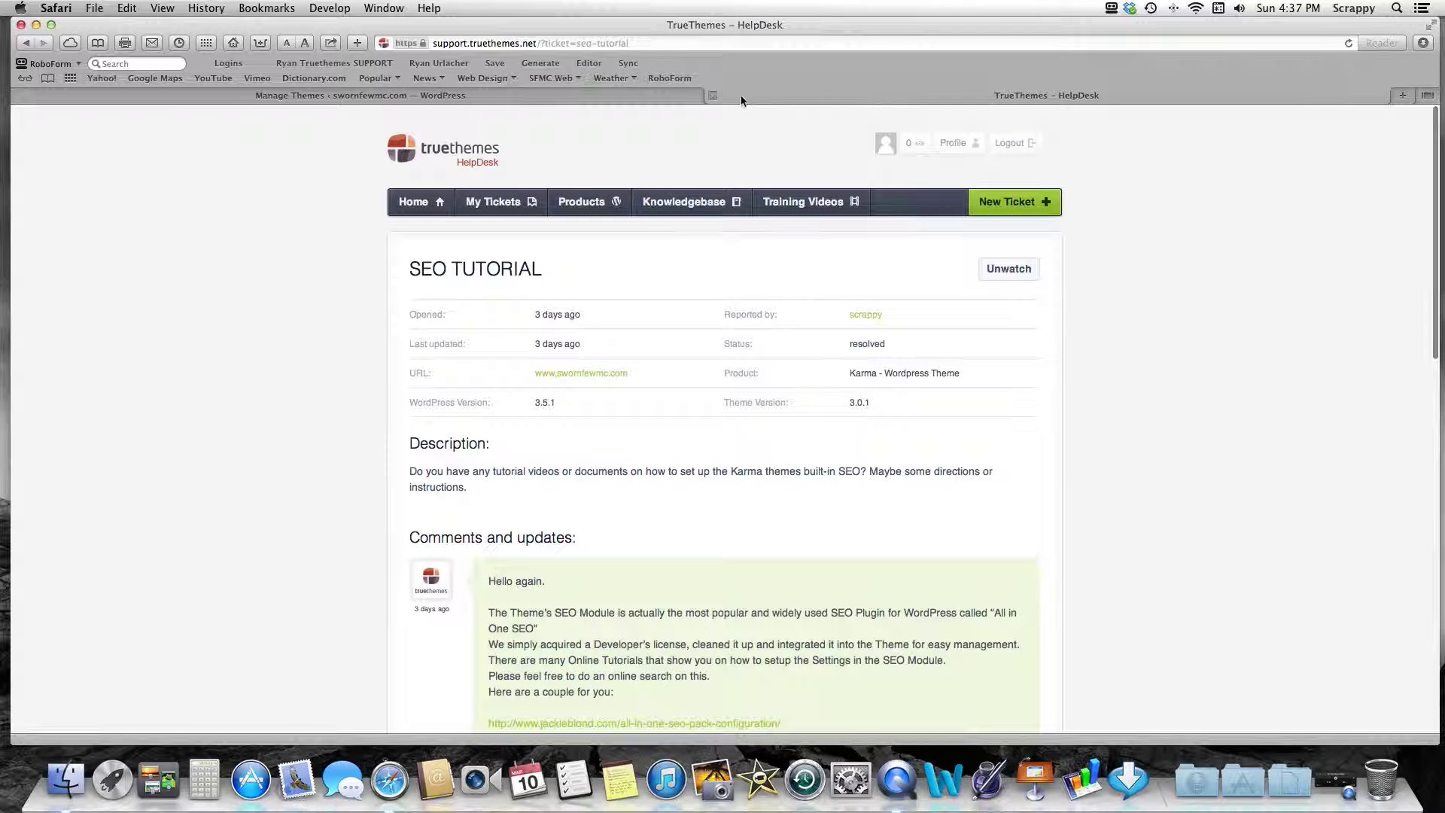
left_click(712, 97)
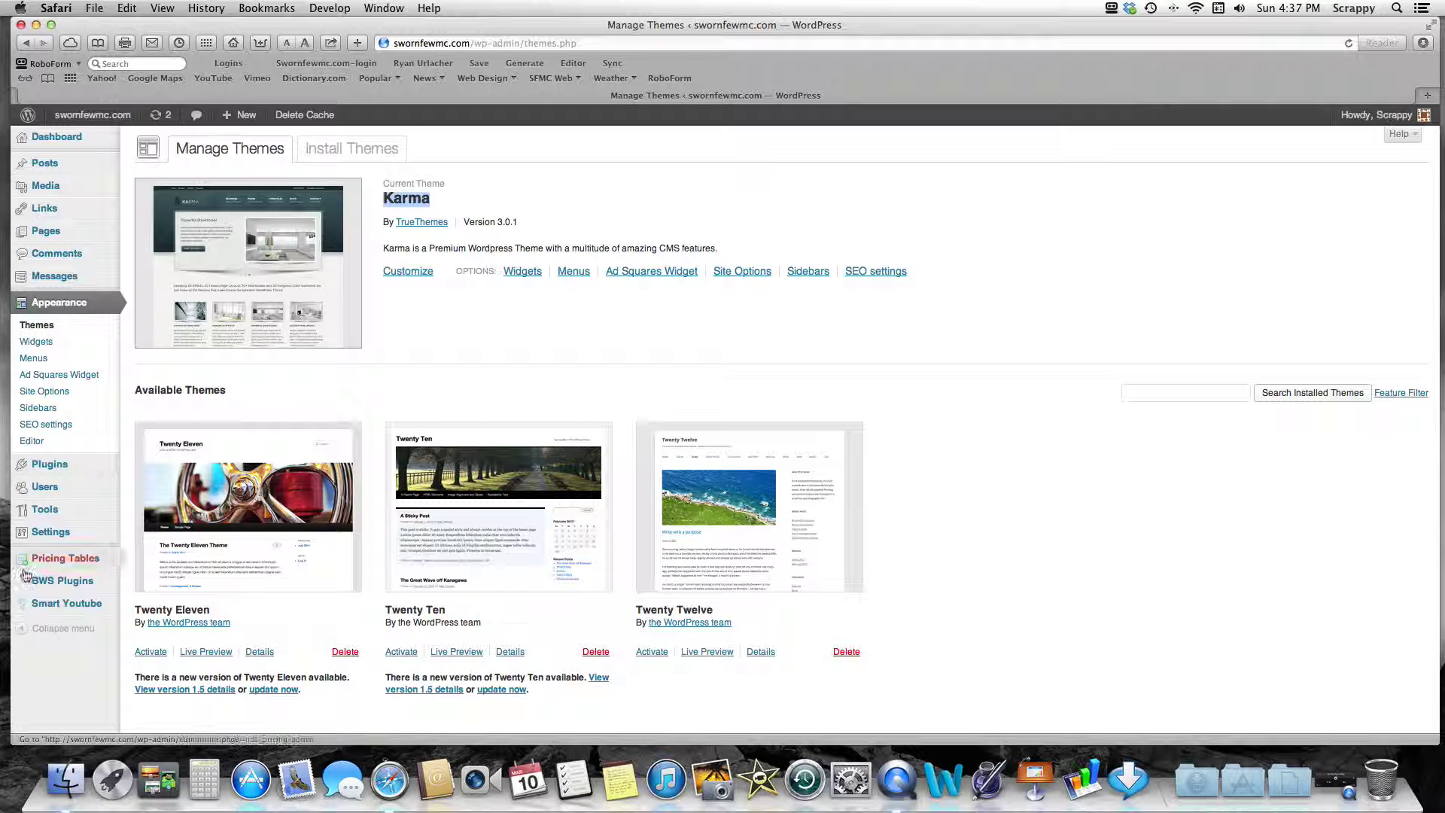
mouse_move(48, 465)
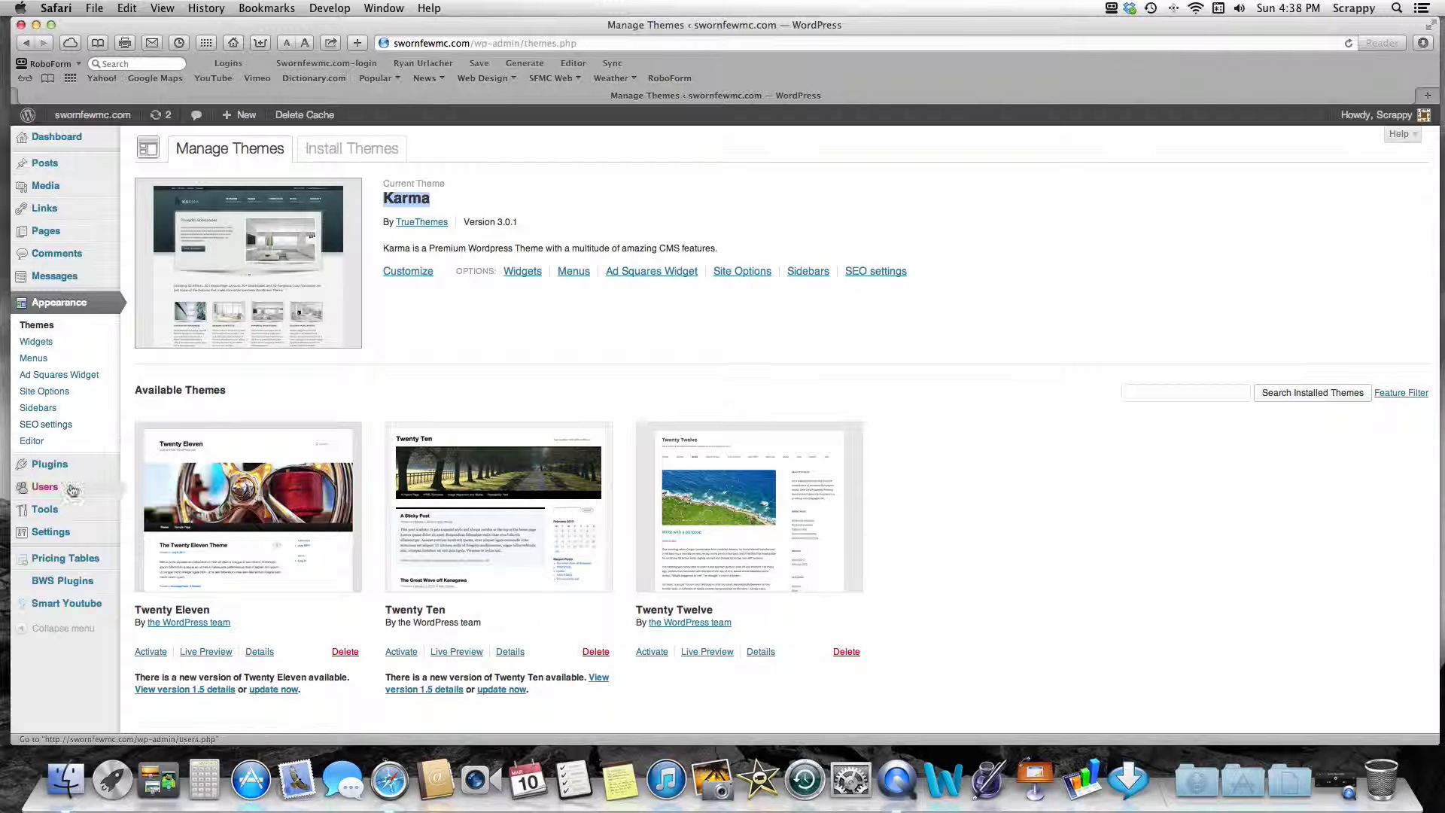
mouse_move(73, 533)
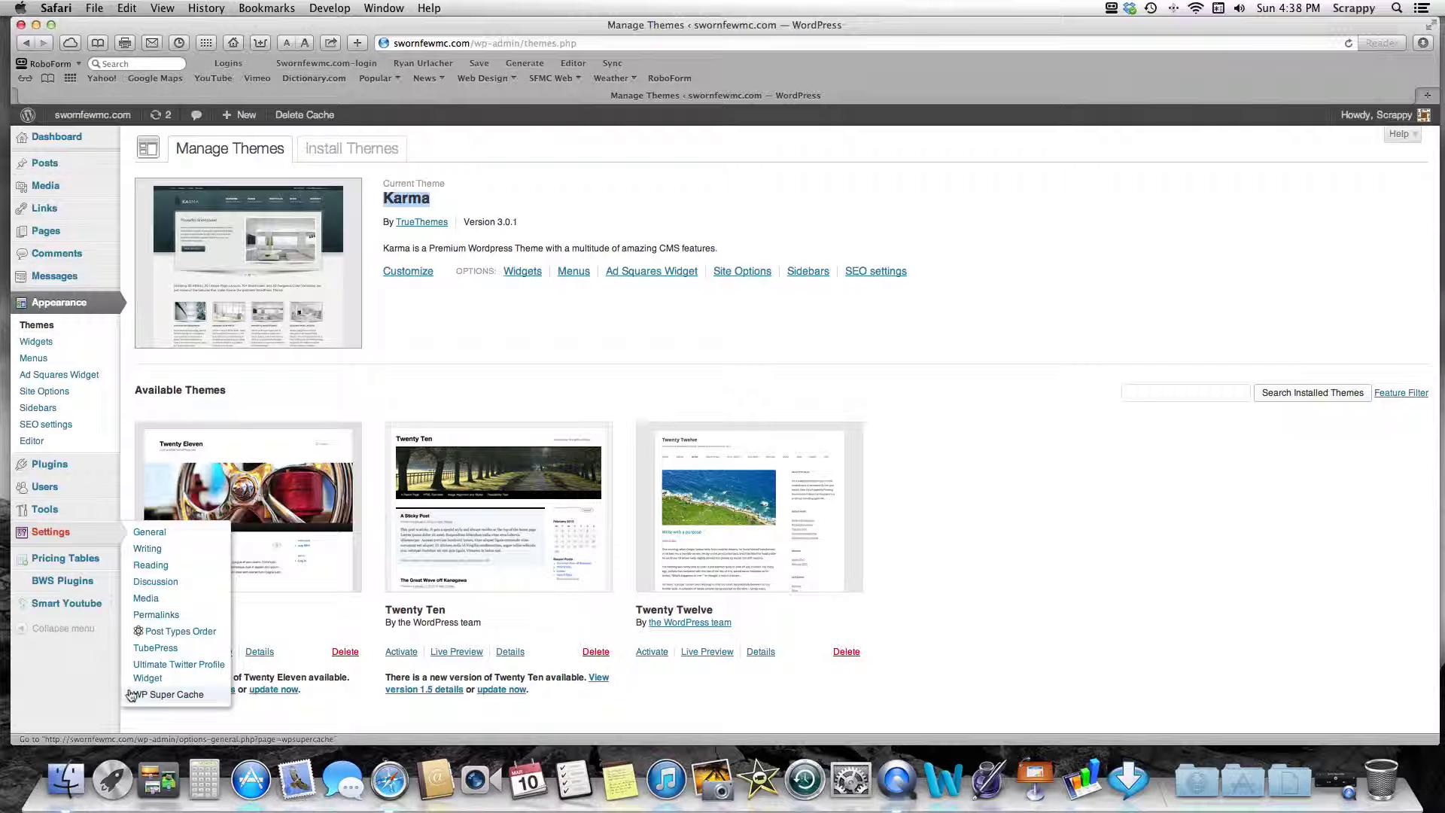
Open Appearance > SEO settings and inspect the Home Title text.
left_click(70, 424)
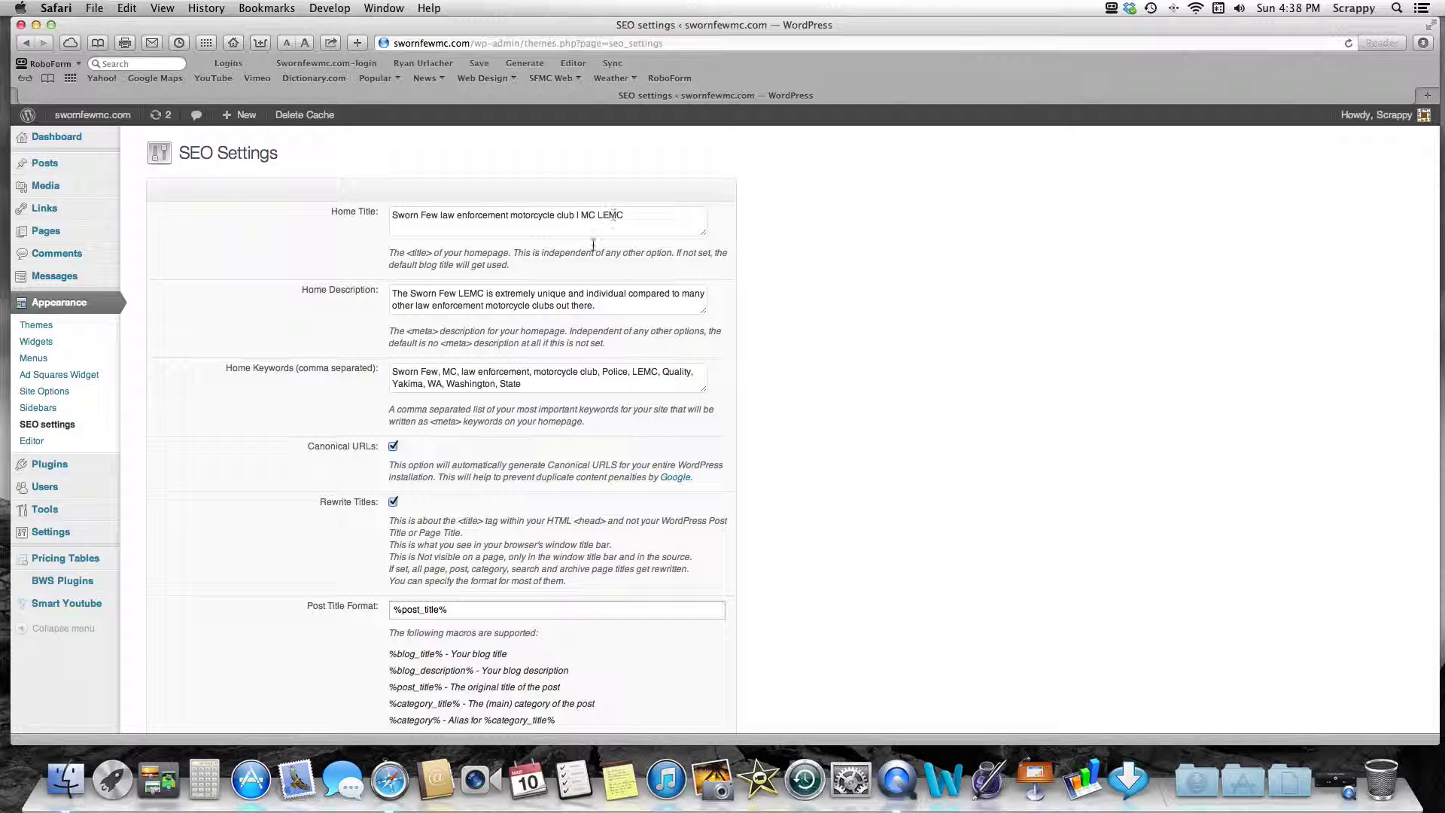
left_click(581, 218)
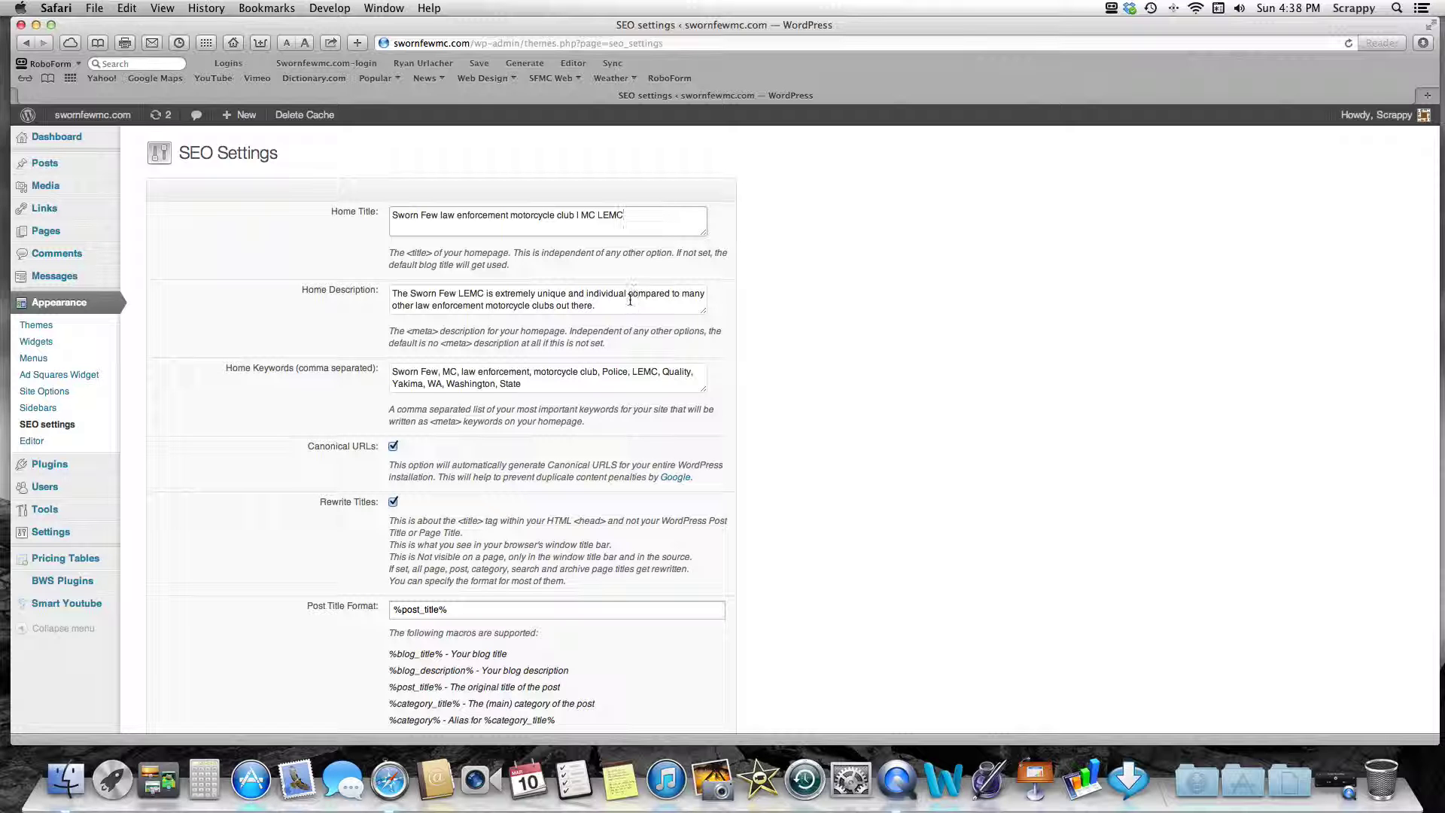
left_click_drag(626, 217, 390, 215)
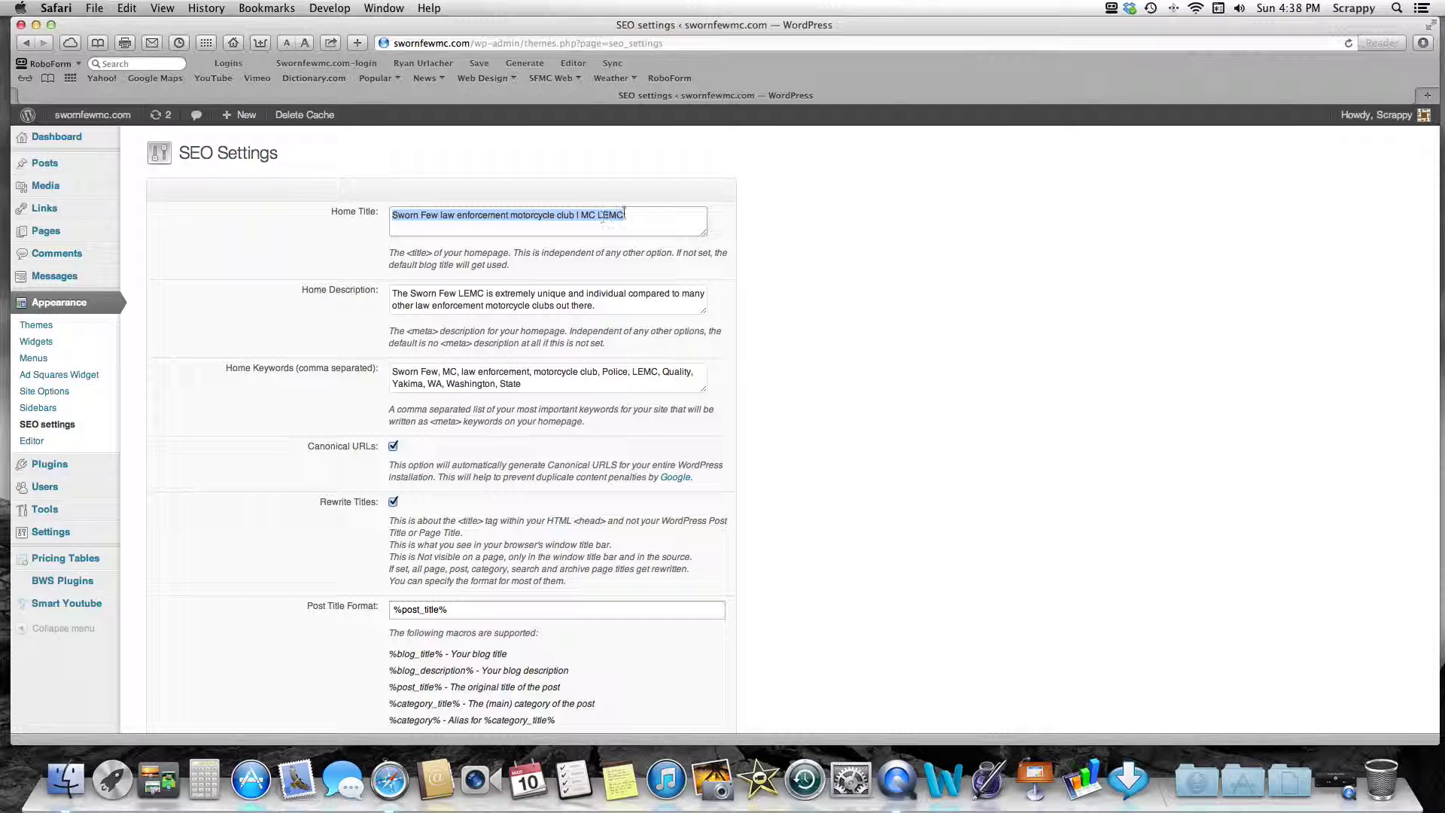
left_click(628, 224)
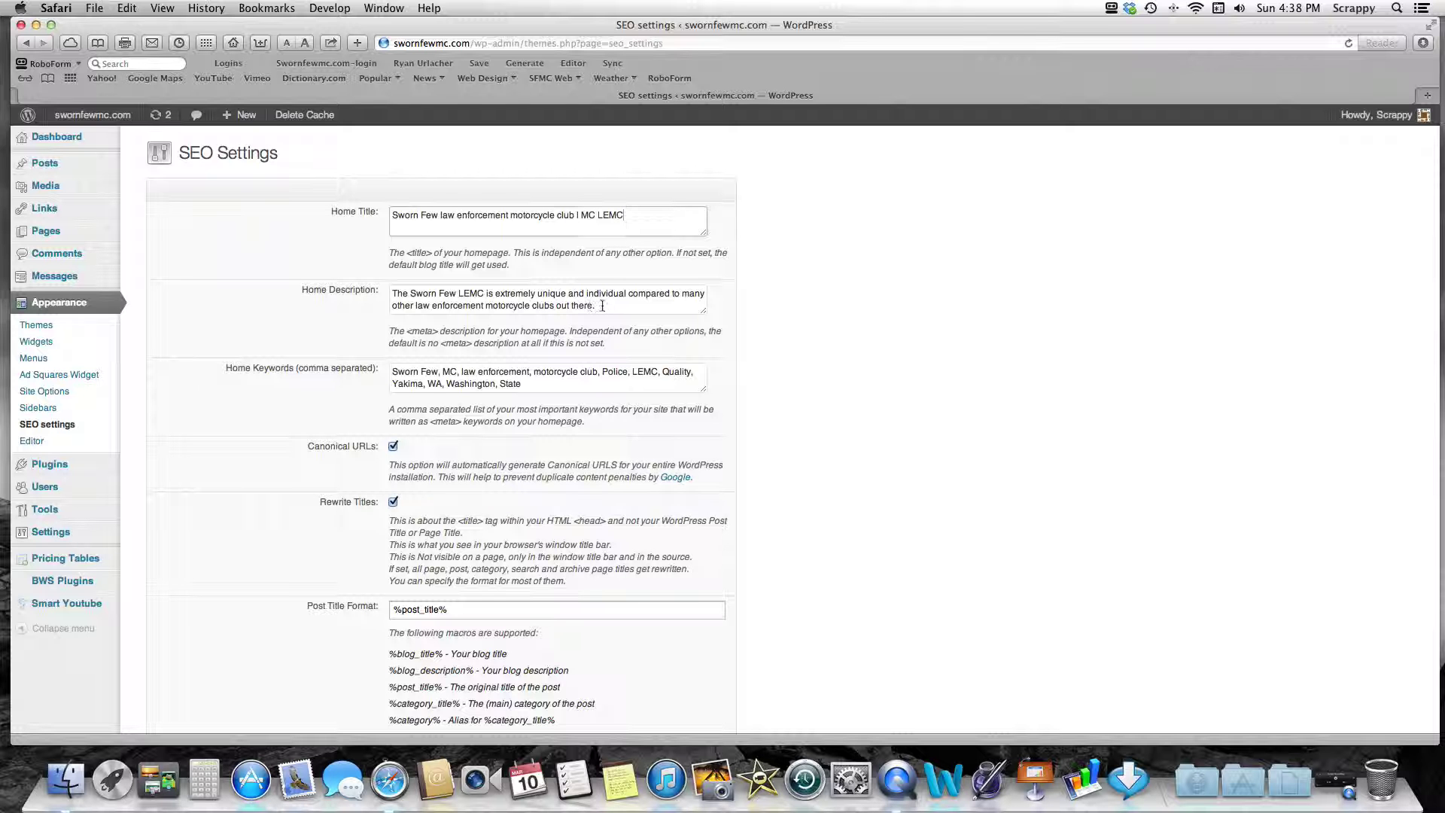
Review the Home Description text, briefly zooming the settings form in and back out.
left_click(602, 305)
left_click_drag(602, 306, 392, 290)
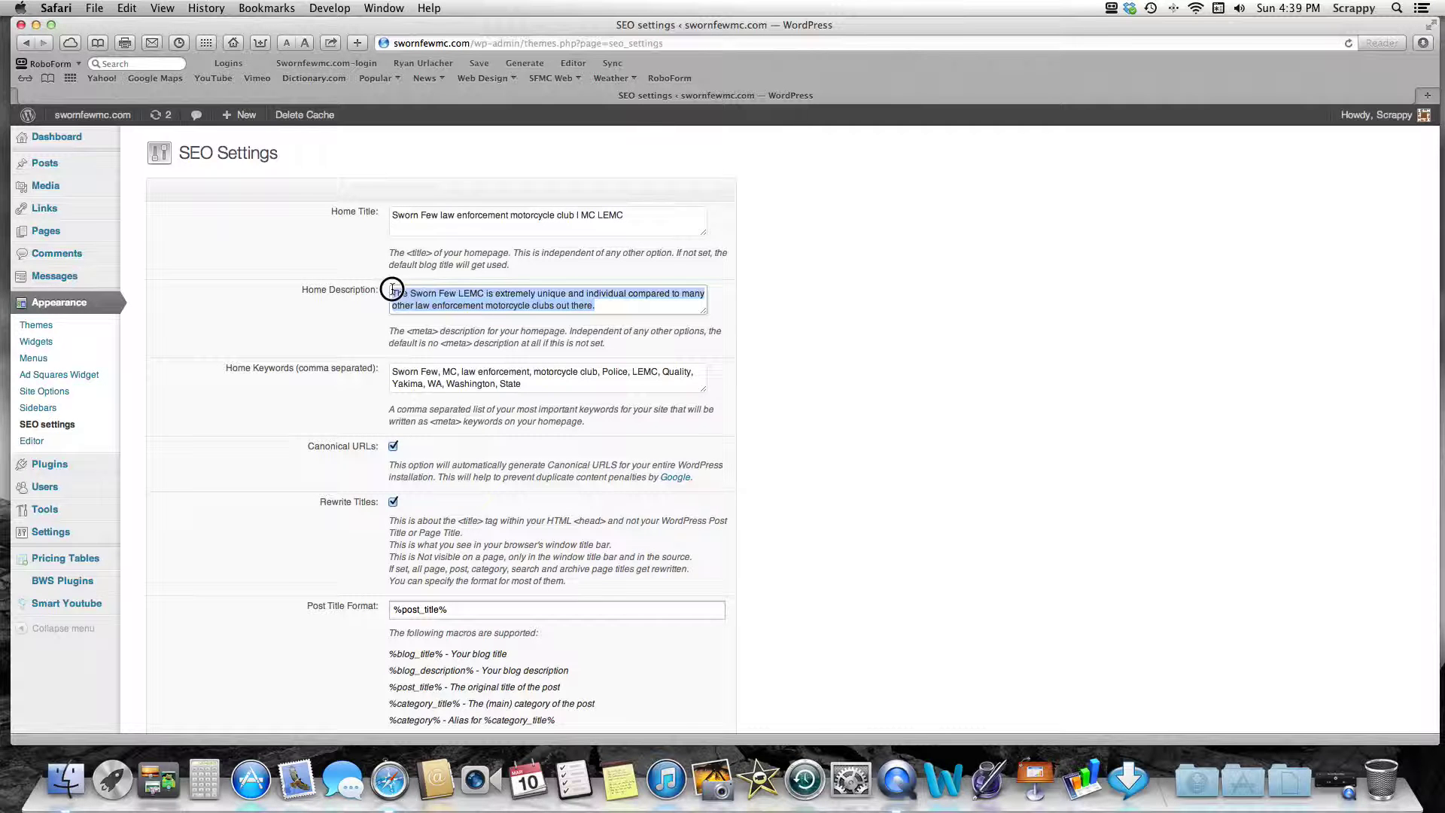
scroll(501, 332, "up", 3)
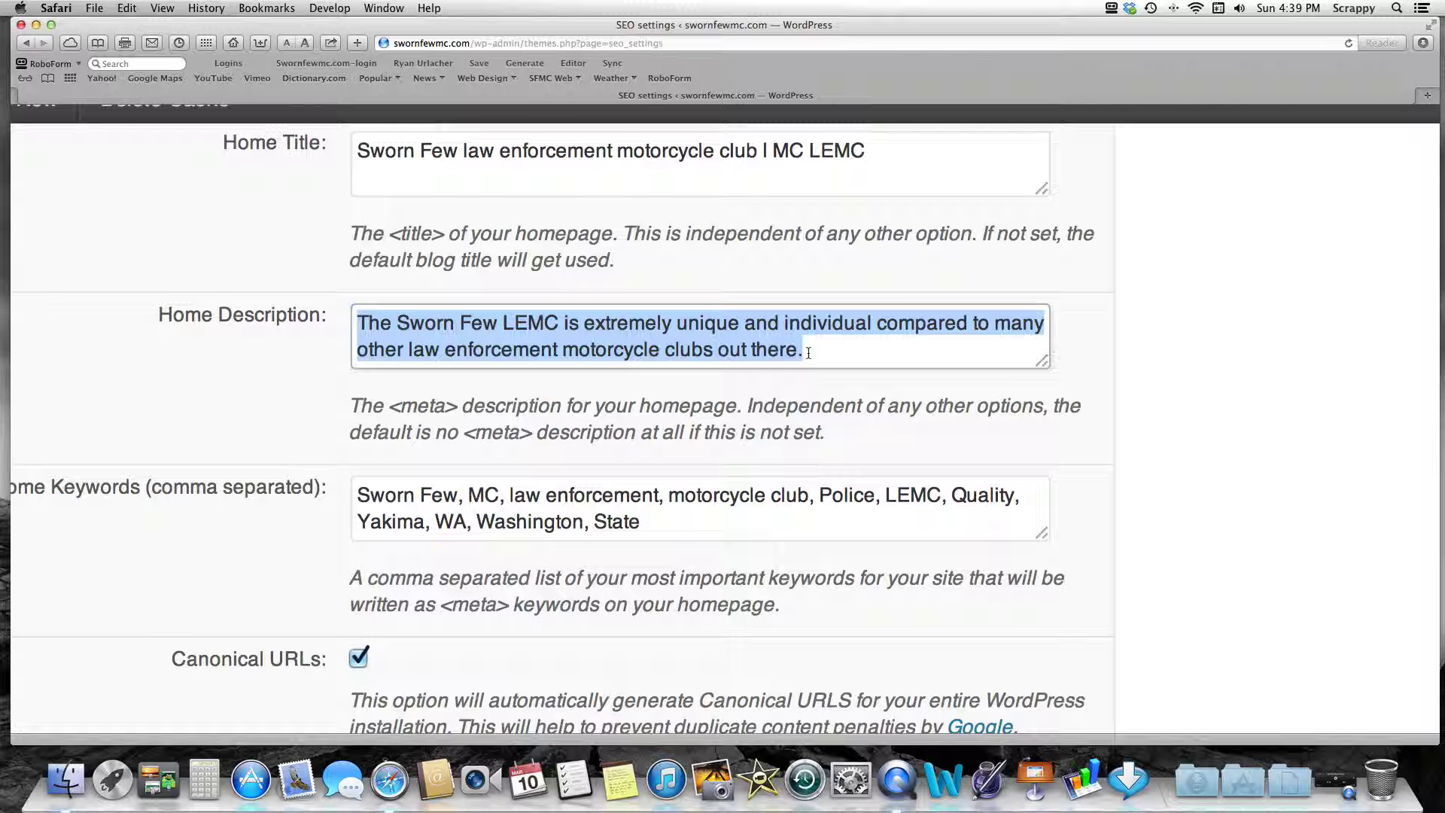
key("super+0")
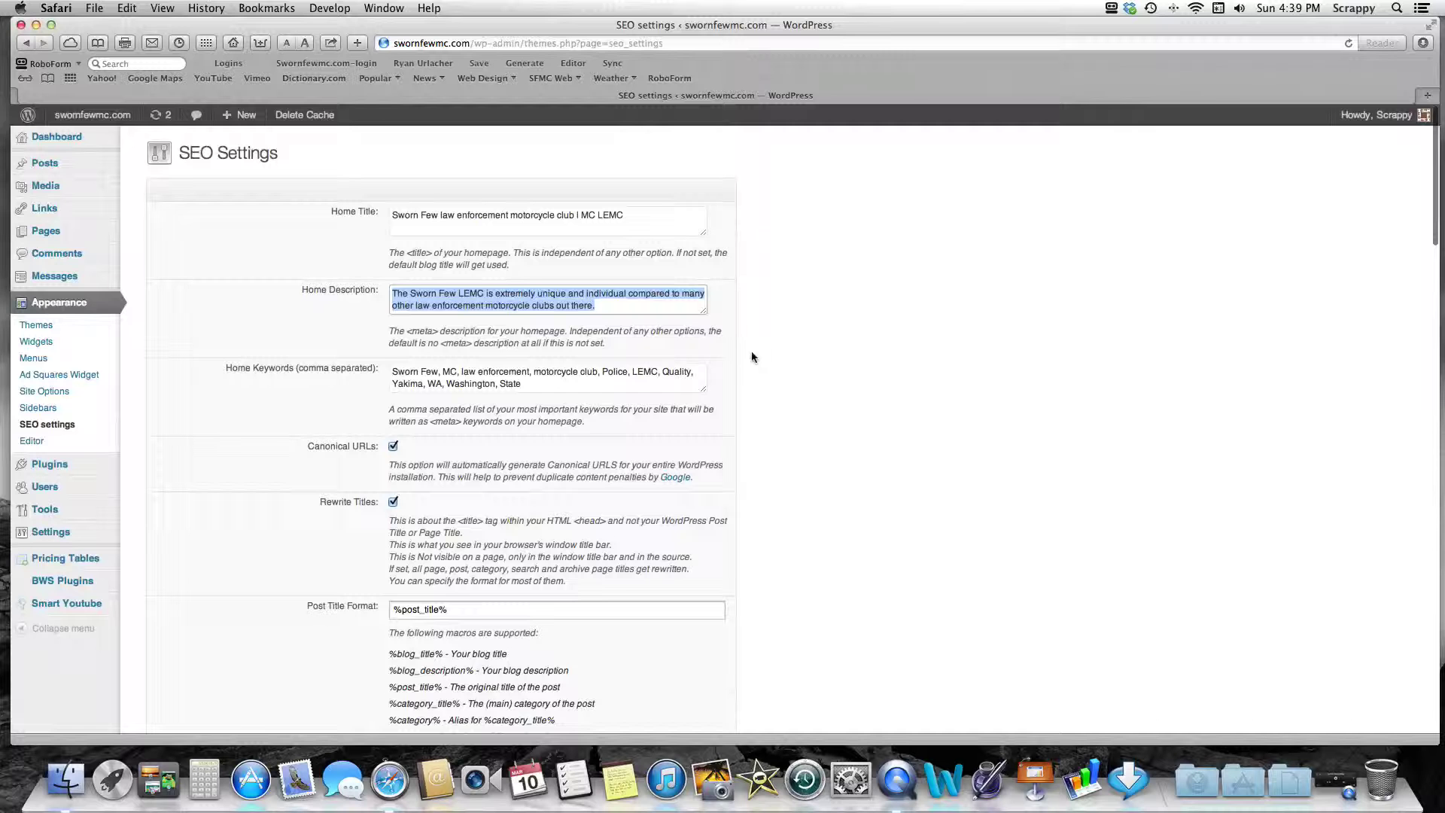
key("super+plus")
key("super+plus")
key("super+plus")
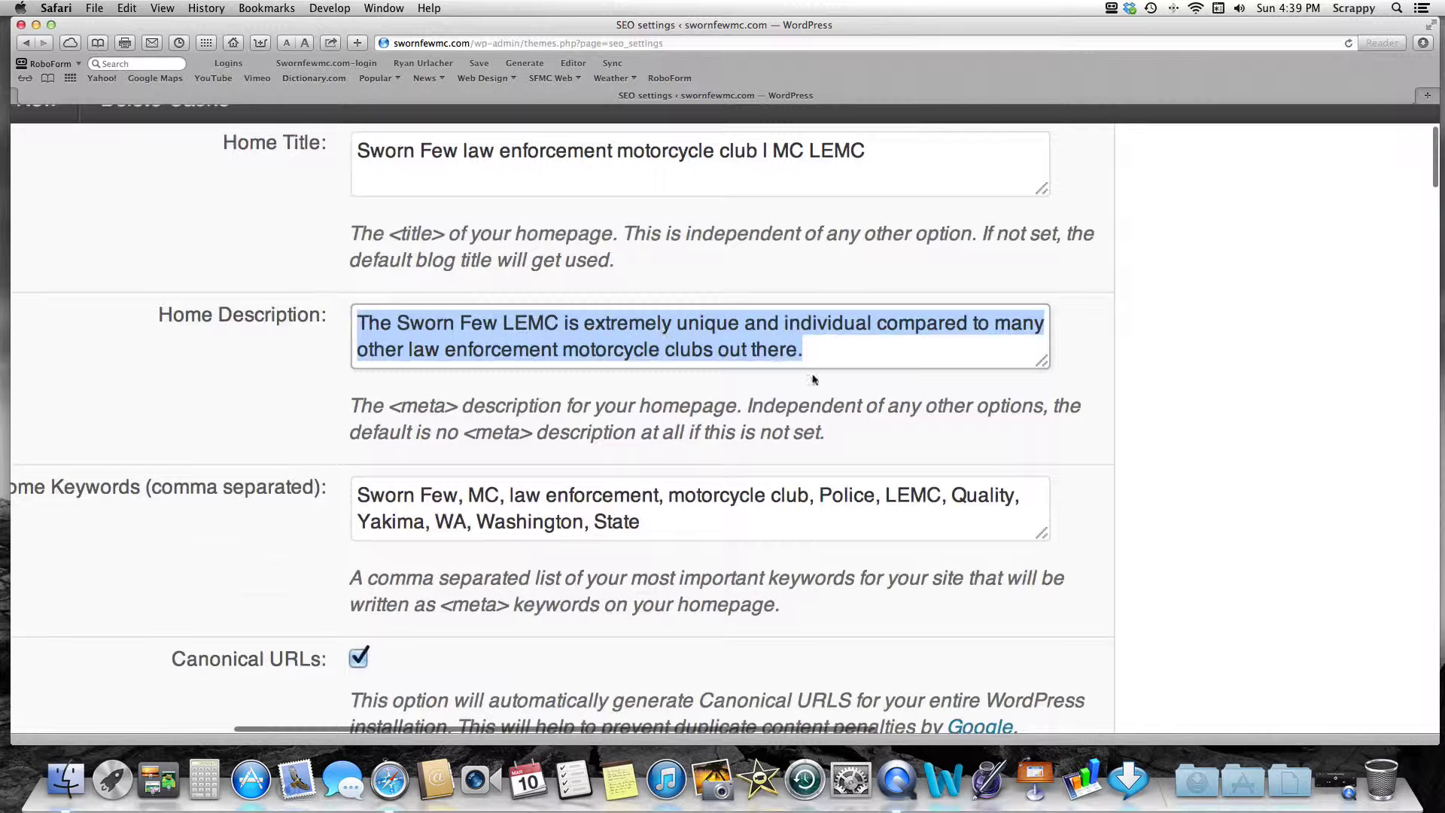
key("super+minus")
key("super+minus")
key("super+minus")
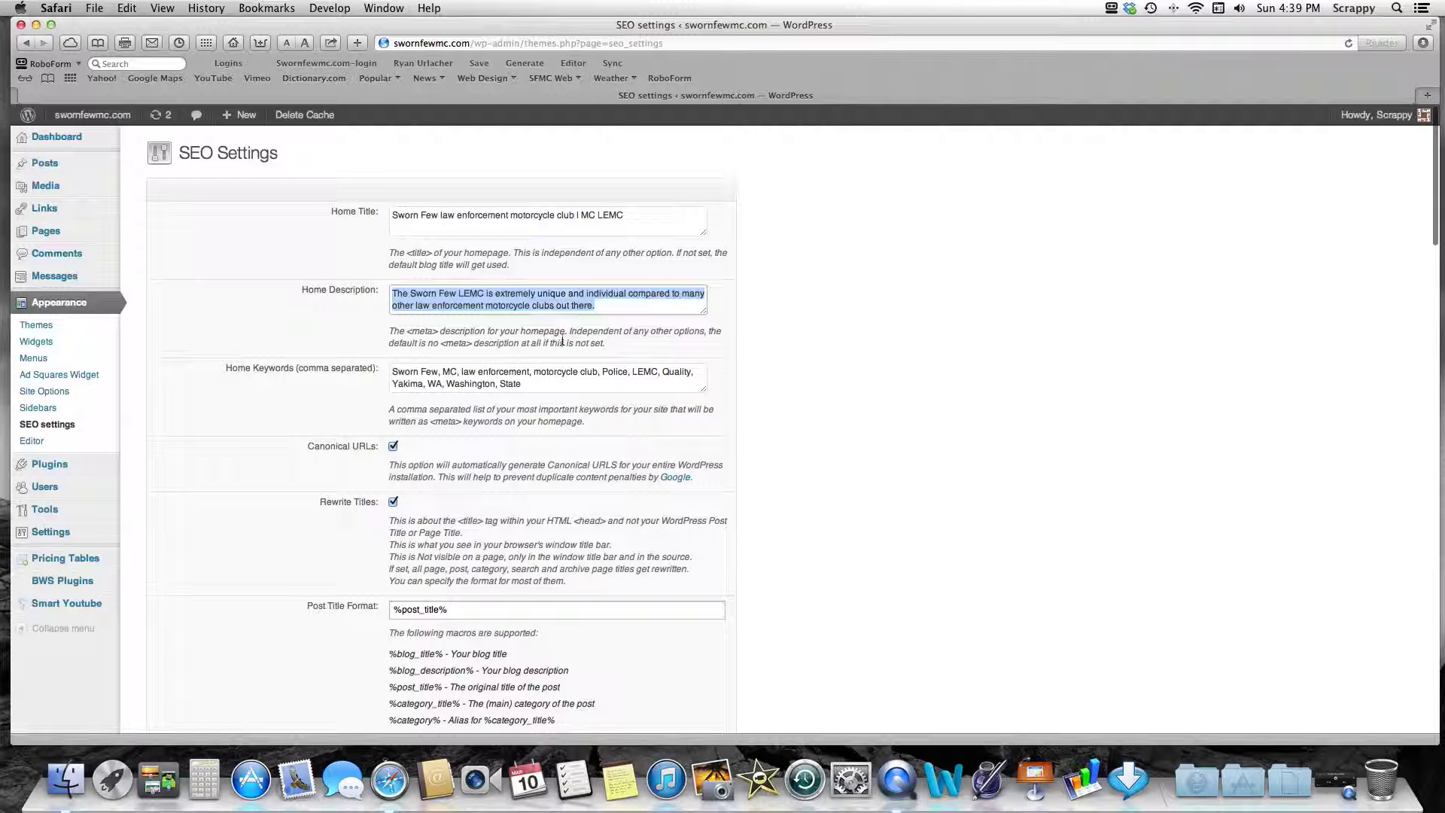
left_click(562, 341)
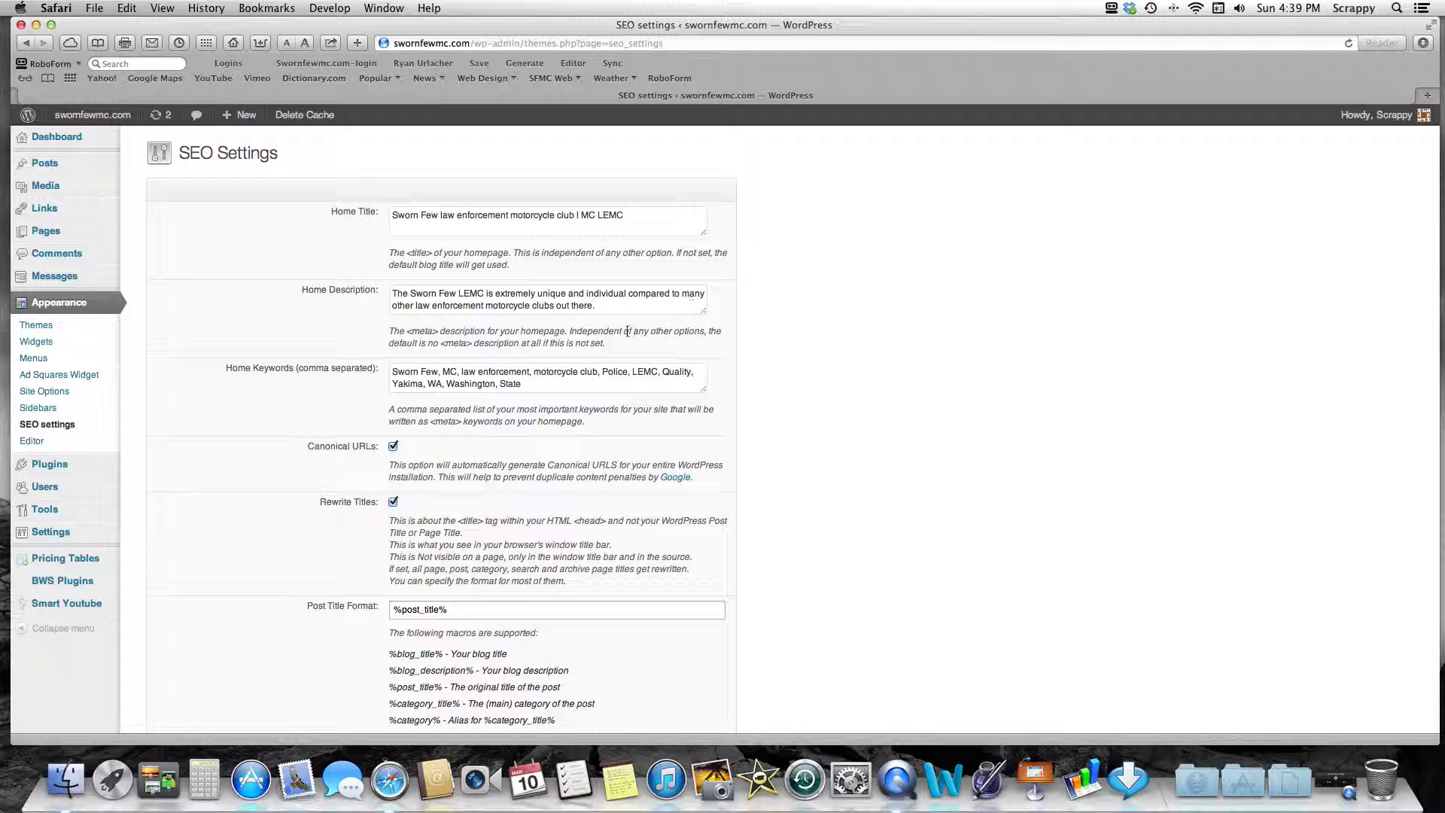
scroll(443, 405, "down", 1)
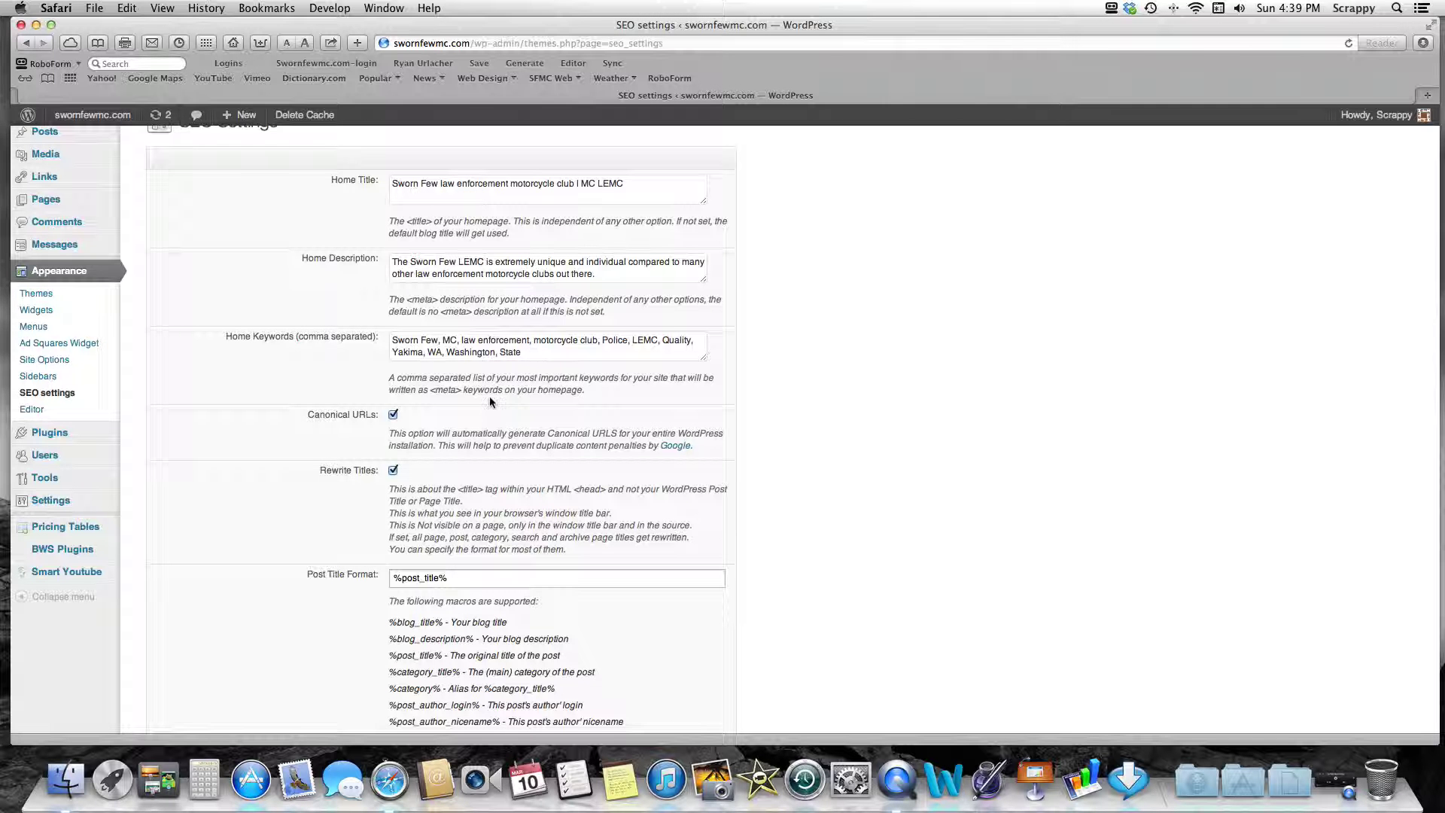
scroll(489, 399, "down", 2)
scroll(489, 404, "down", 1)
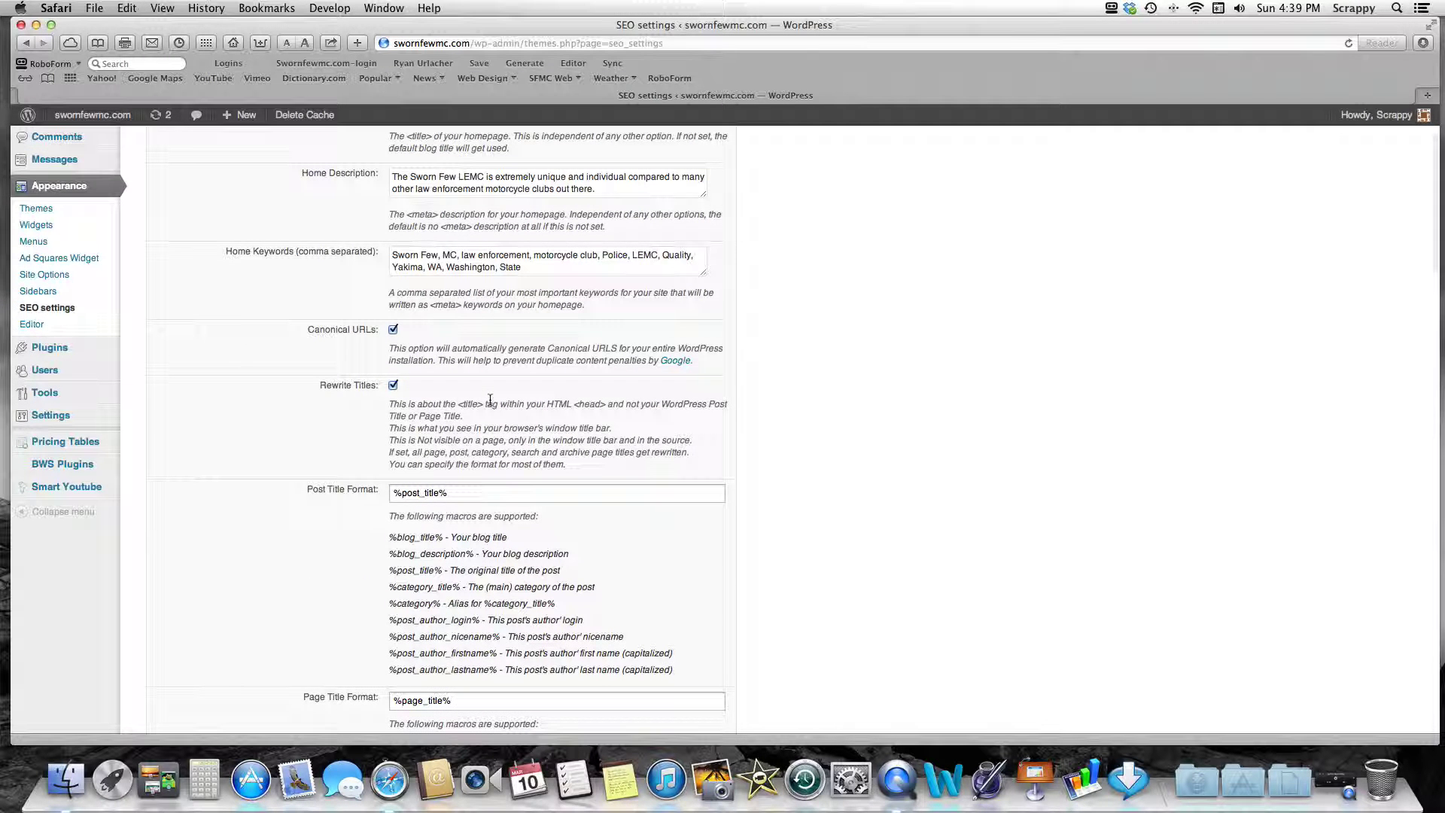
scroll(490, 400, "up", 3)
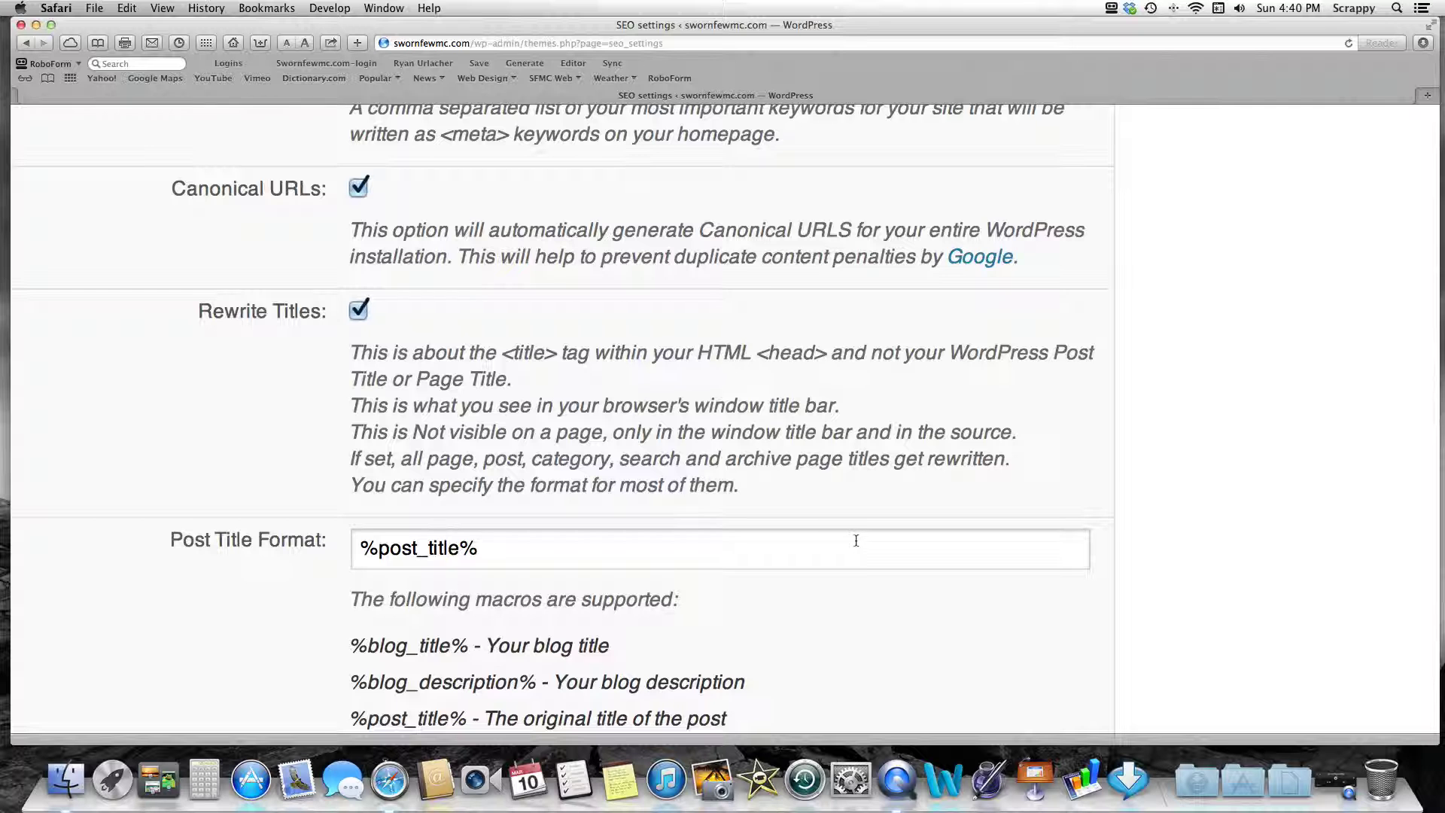
scroll(856, 540, "down", 3)
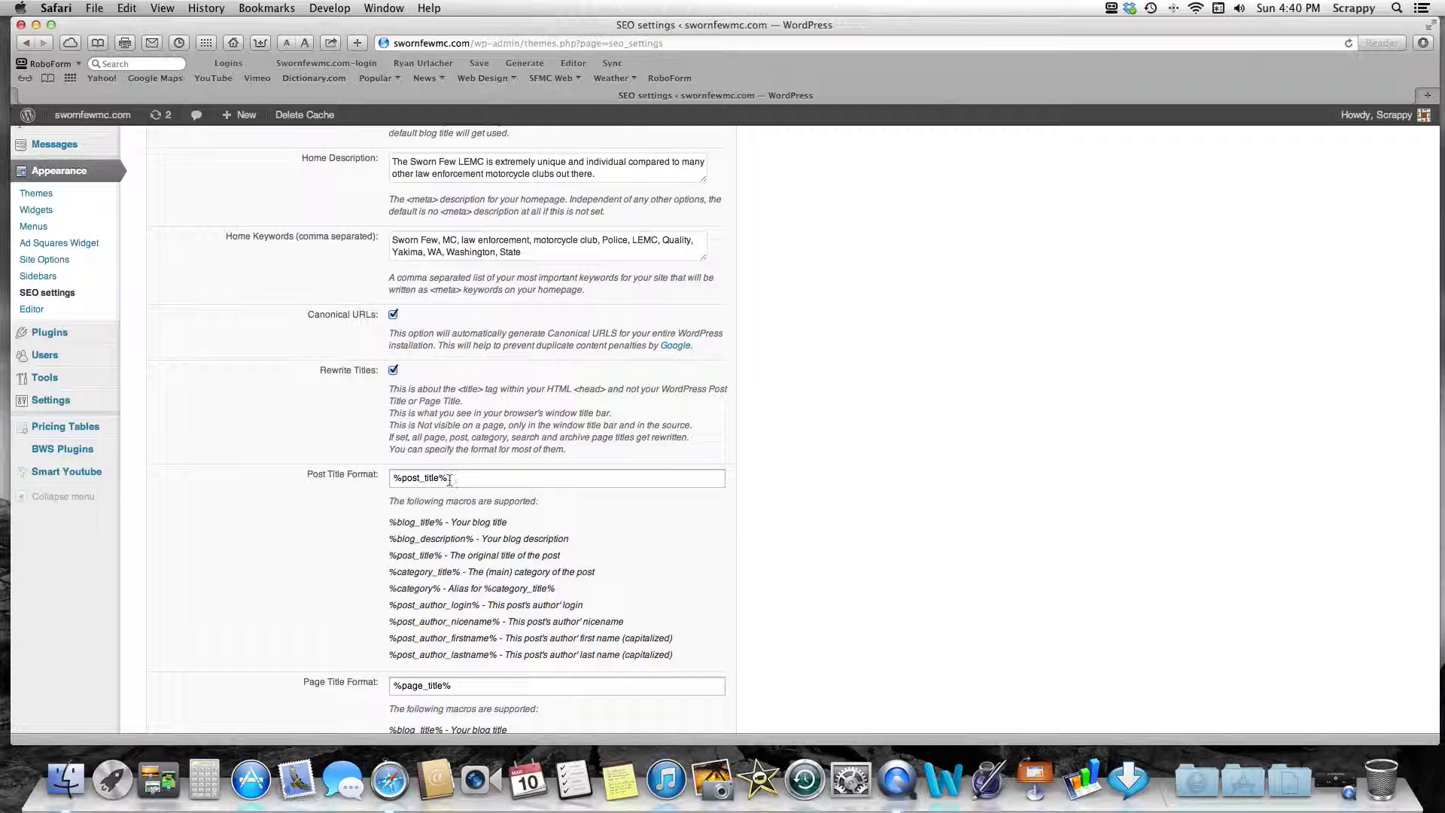
scroll(472, 489, "down", 3)
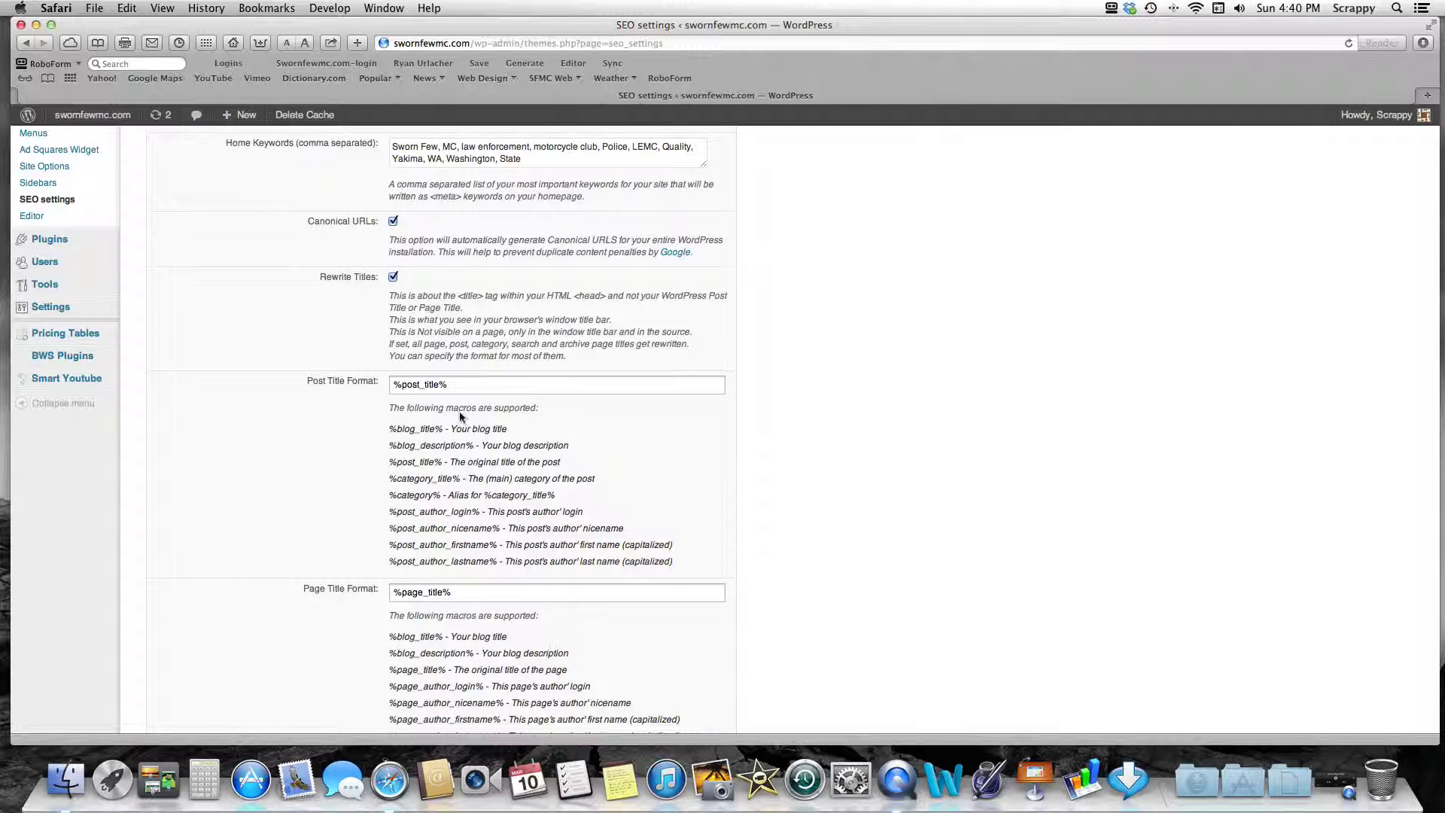
scroll(476, 424, "up", 5)
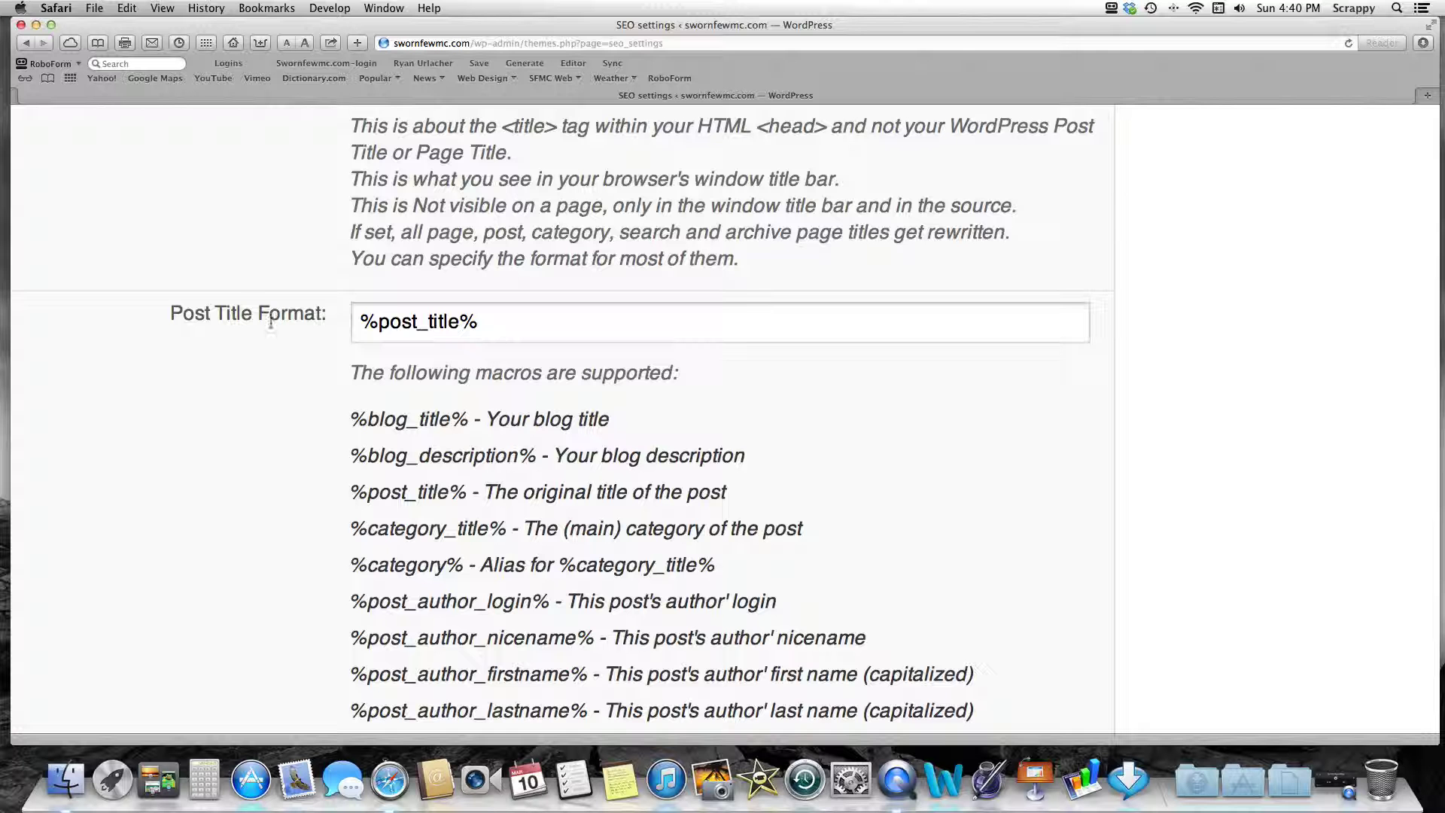
scroll(279, 352, "left", 2)
scroll(312, 362, "down", 3)
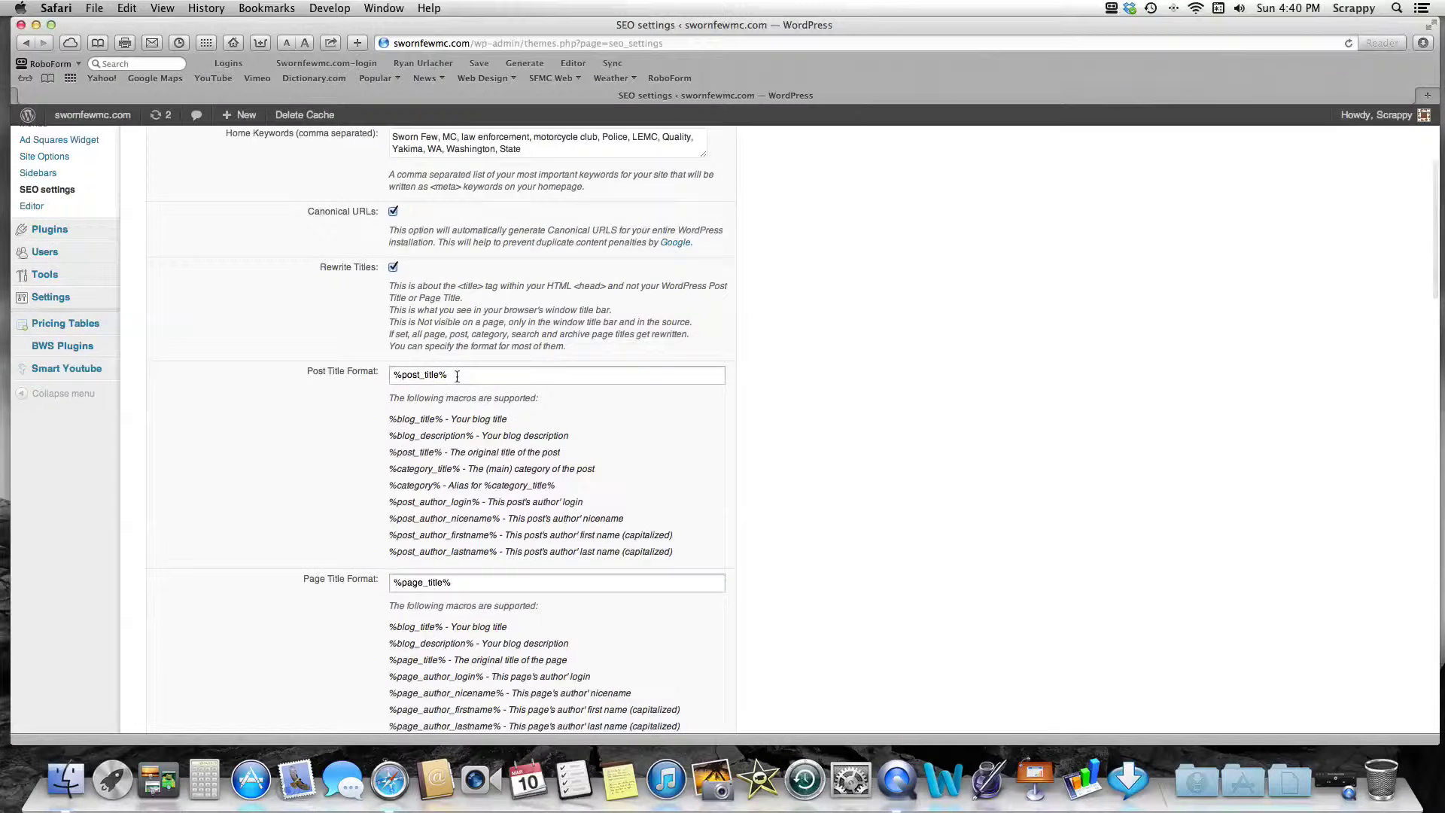
scroll(432, 374, "up", 3)
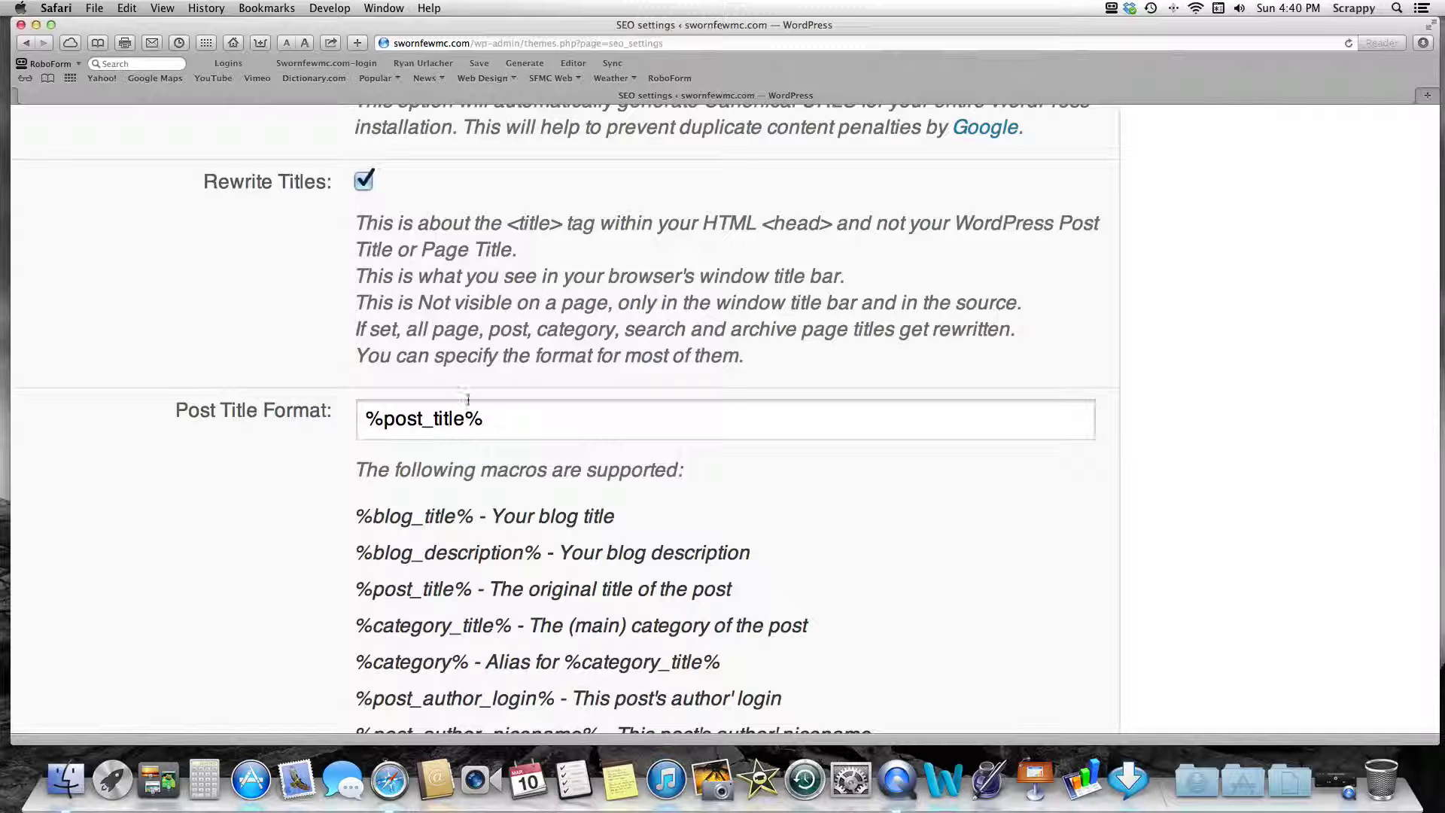
left_click(494, 425)
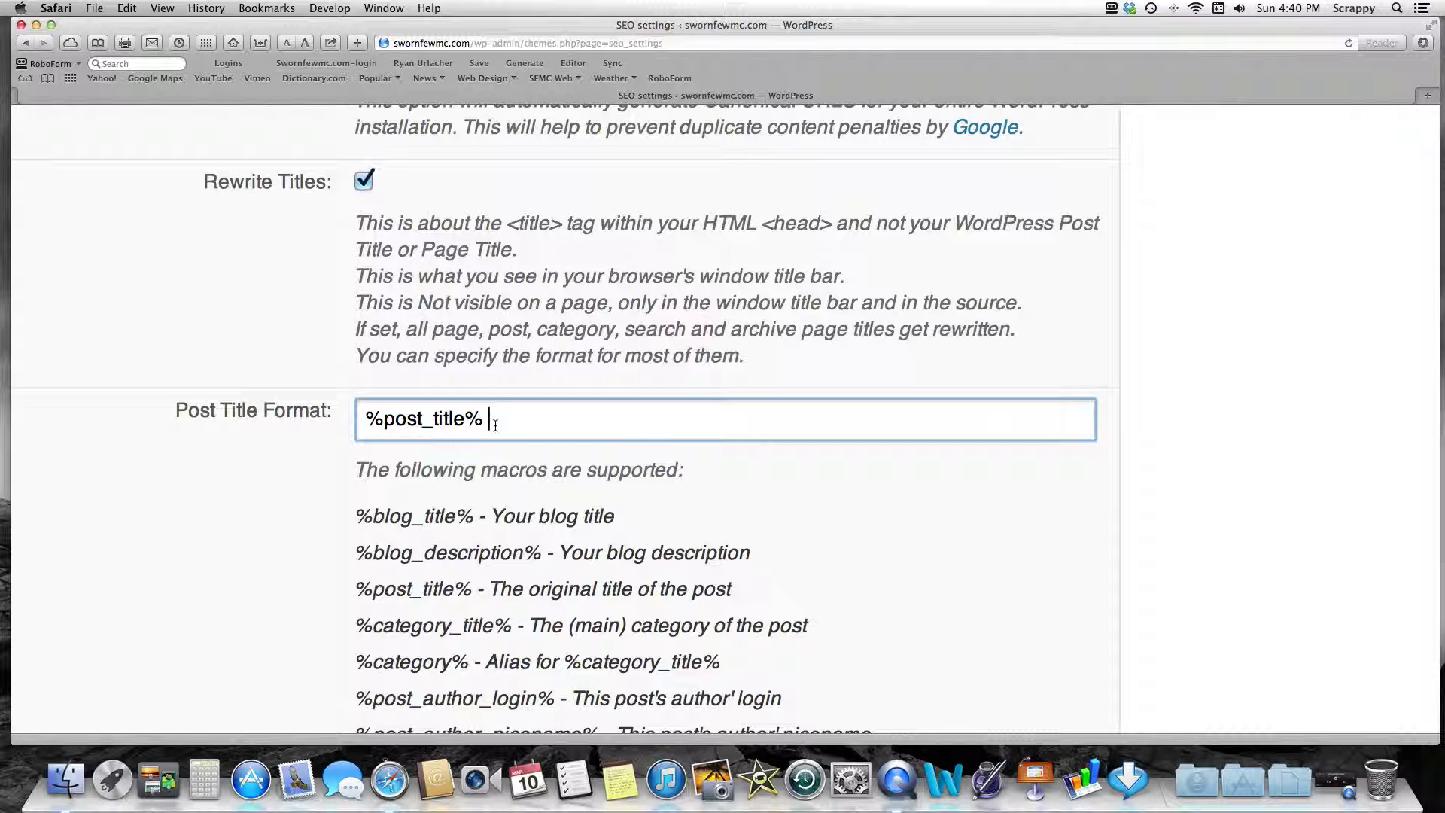
Delete ' | %blog_title%' from Post Title Format so only %post_title% remains.
type("| ")
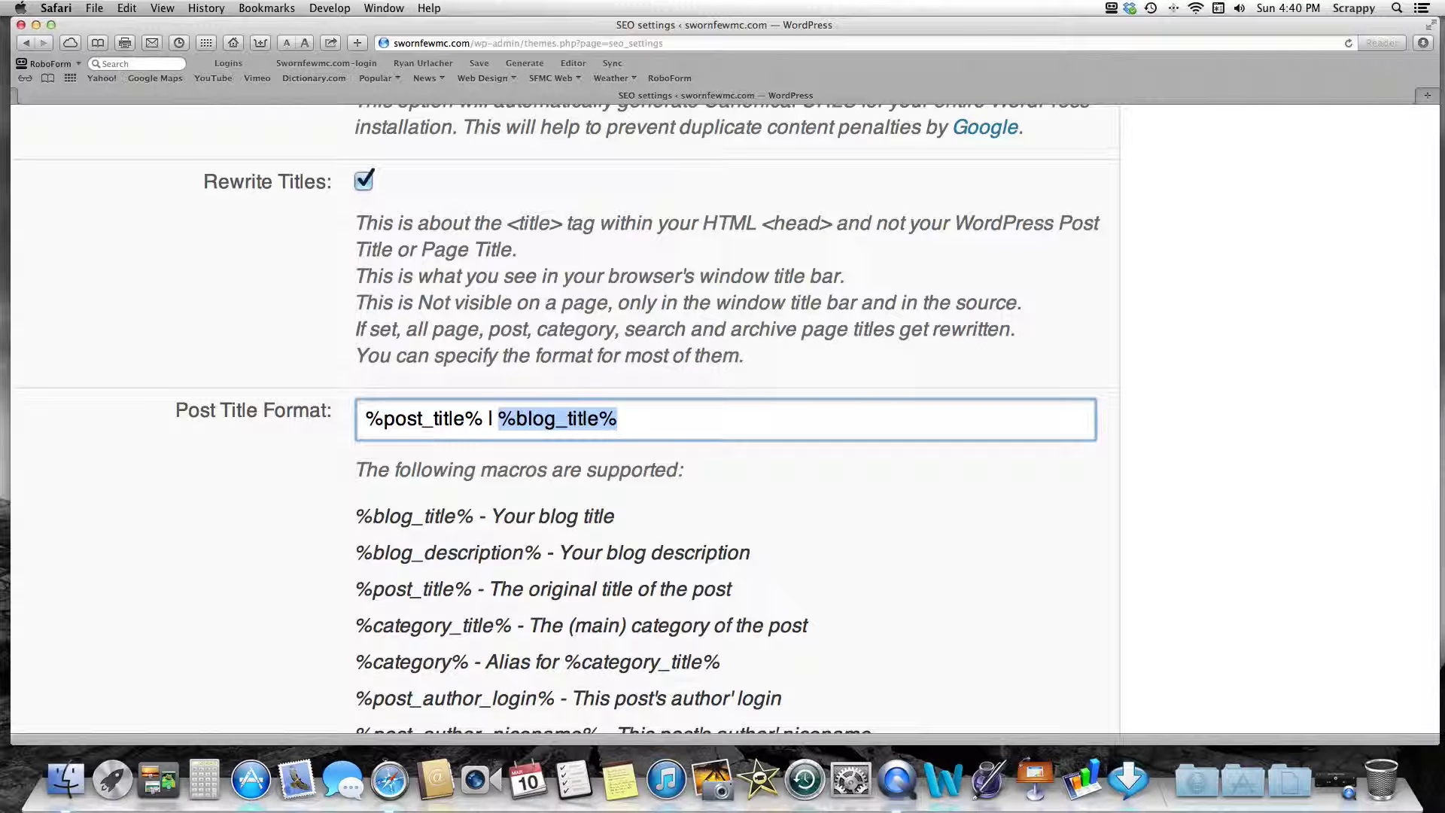
type("%b")
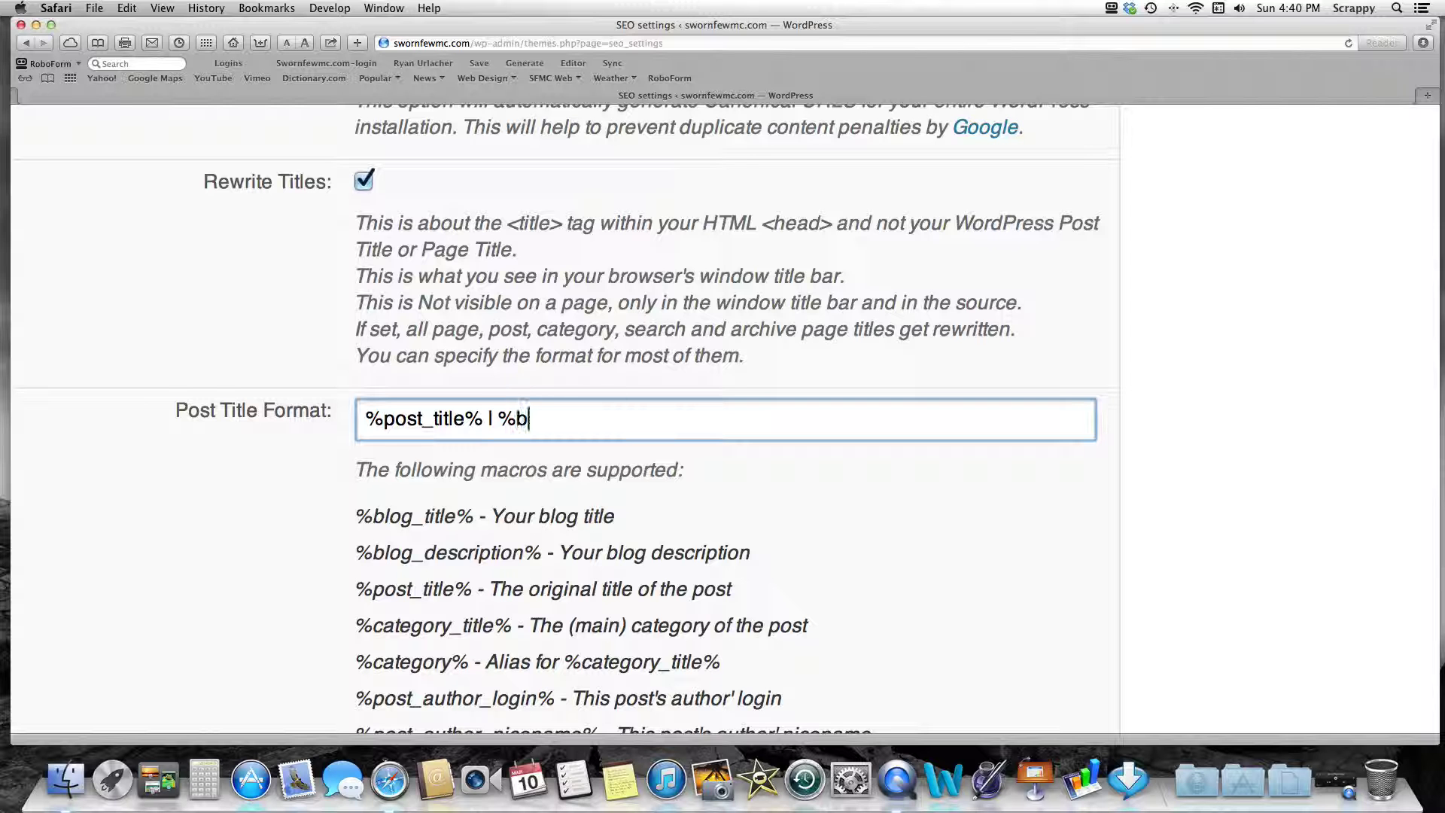
type("log_title%")
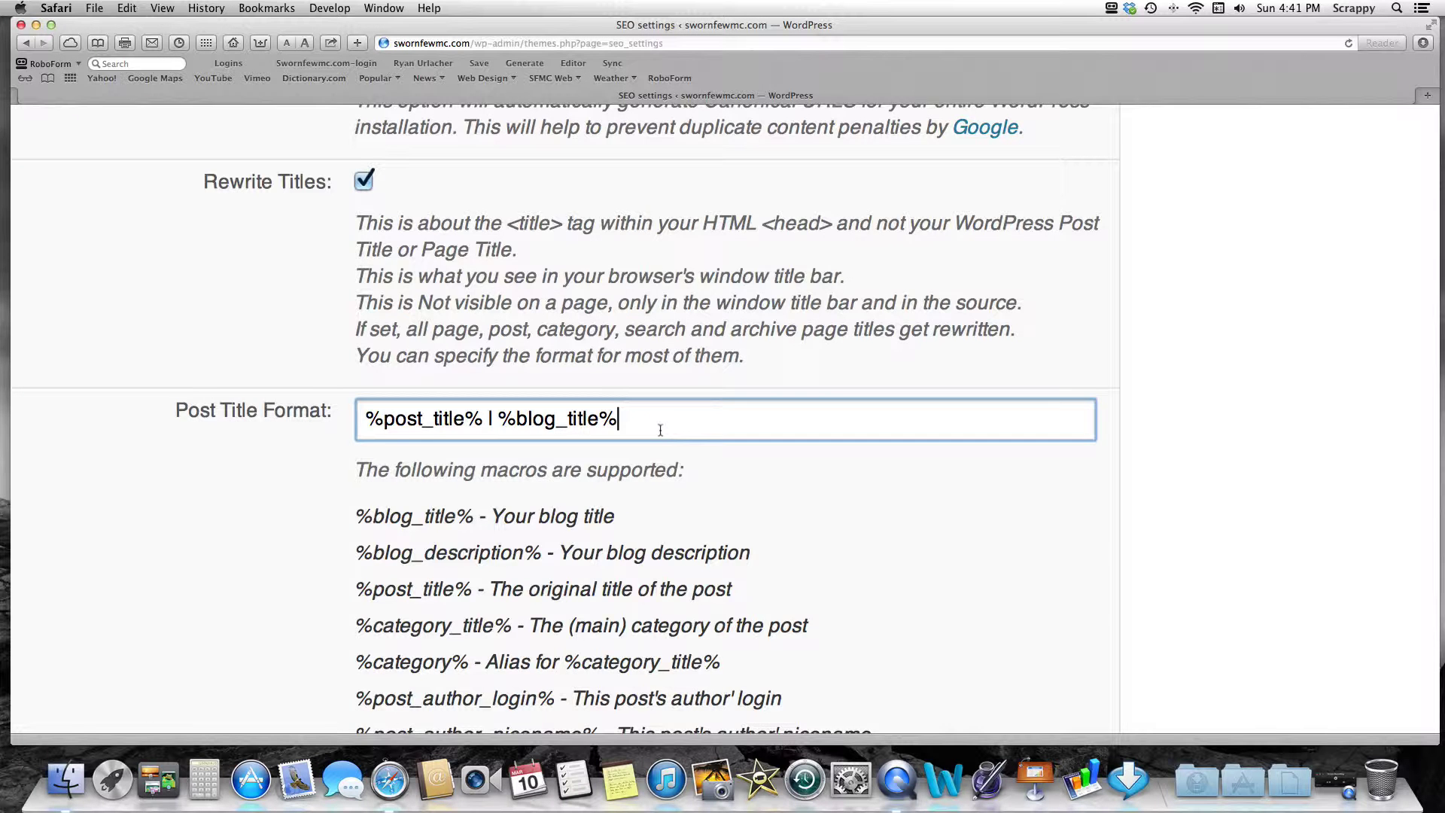
scroll(658, 428, "down", 3)
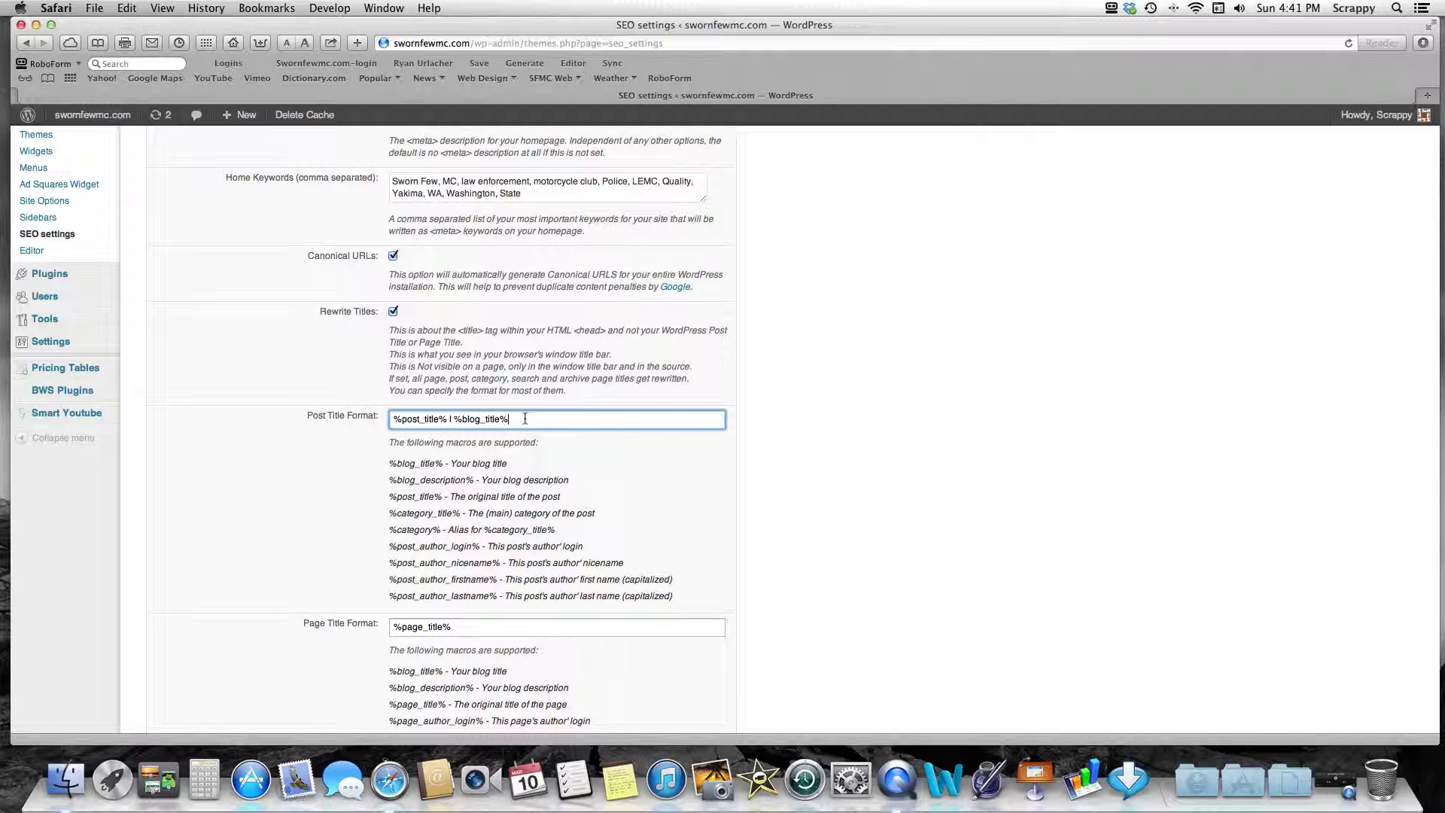
key("BackSpace")
key("BackSpace")
key("BackSpace")
key("BackSpace")
key("BackSpace")
key("BackSpace")
key("BackSpace")
key("BackSpace")
key("BackSpace")
key("BackSpace")
key("BackSpace")
key("BackSpace")
key("BackSpace")
key("BackSpace")
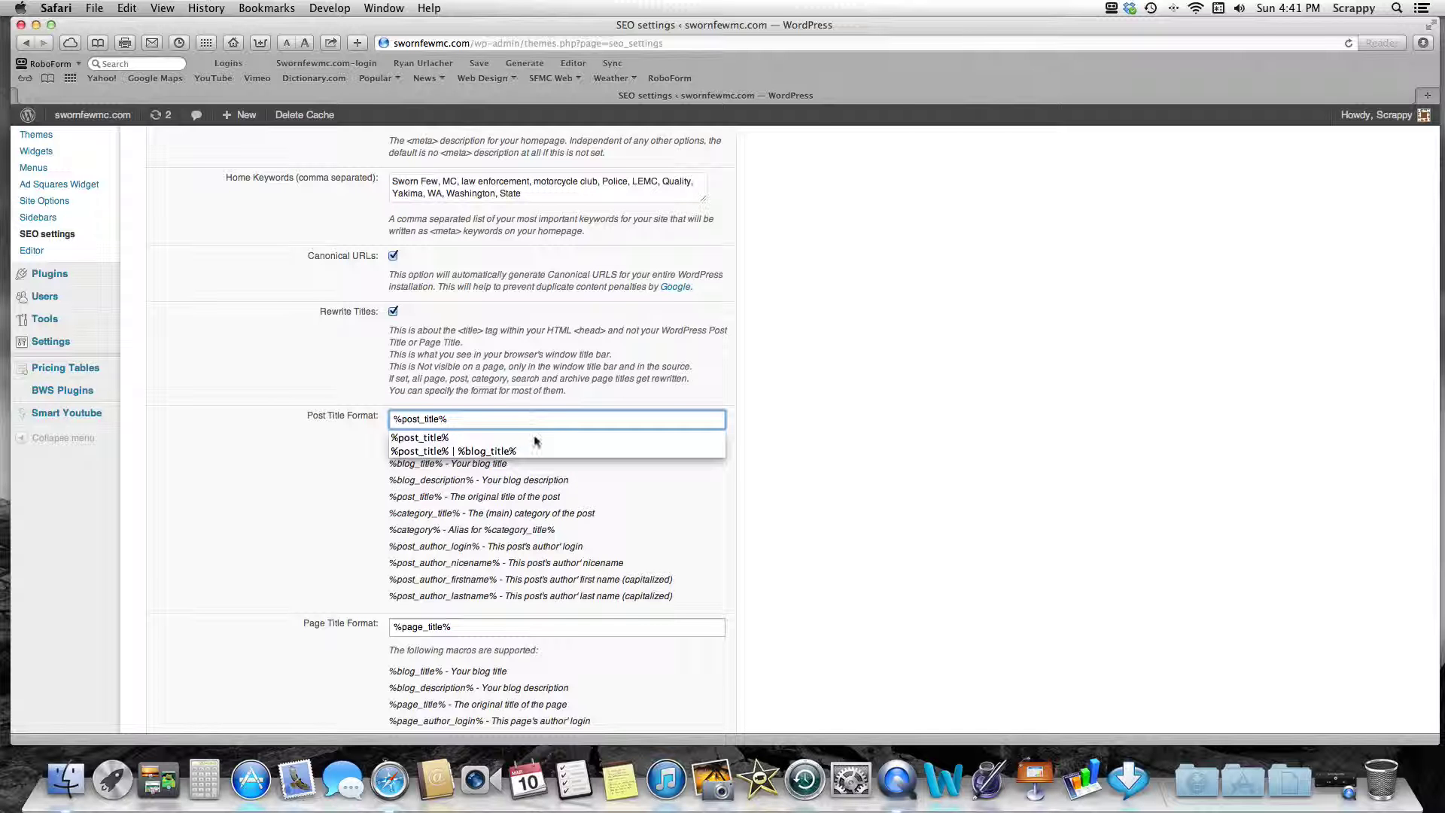
left_click(629, 528)
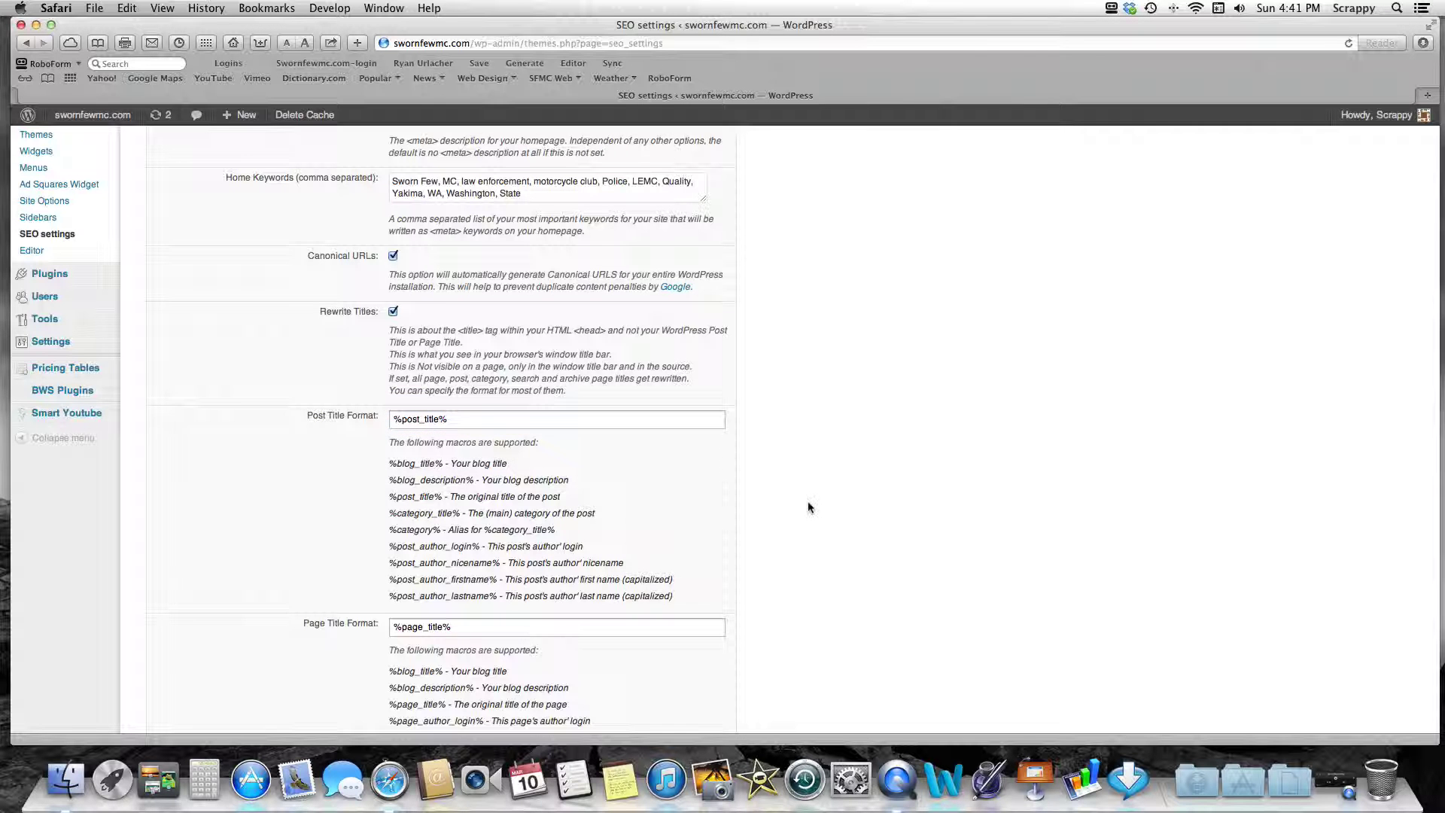
scroll(808, 507, "down", 3)
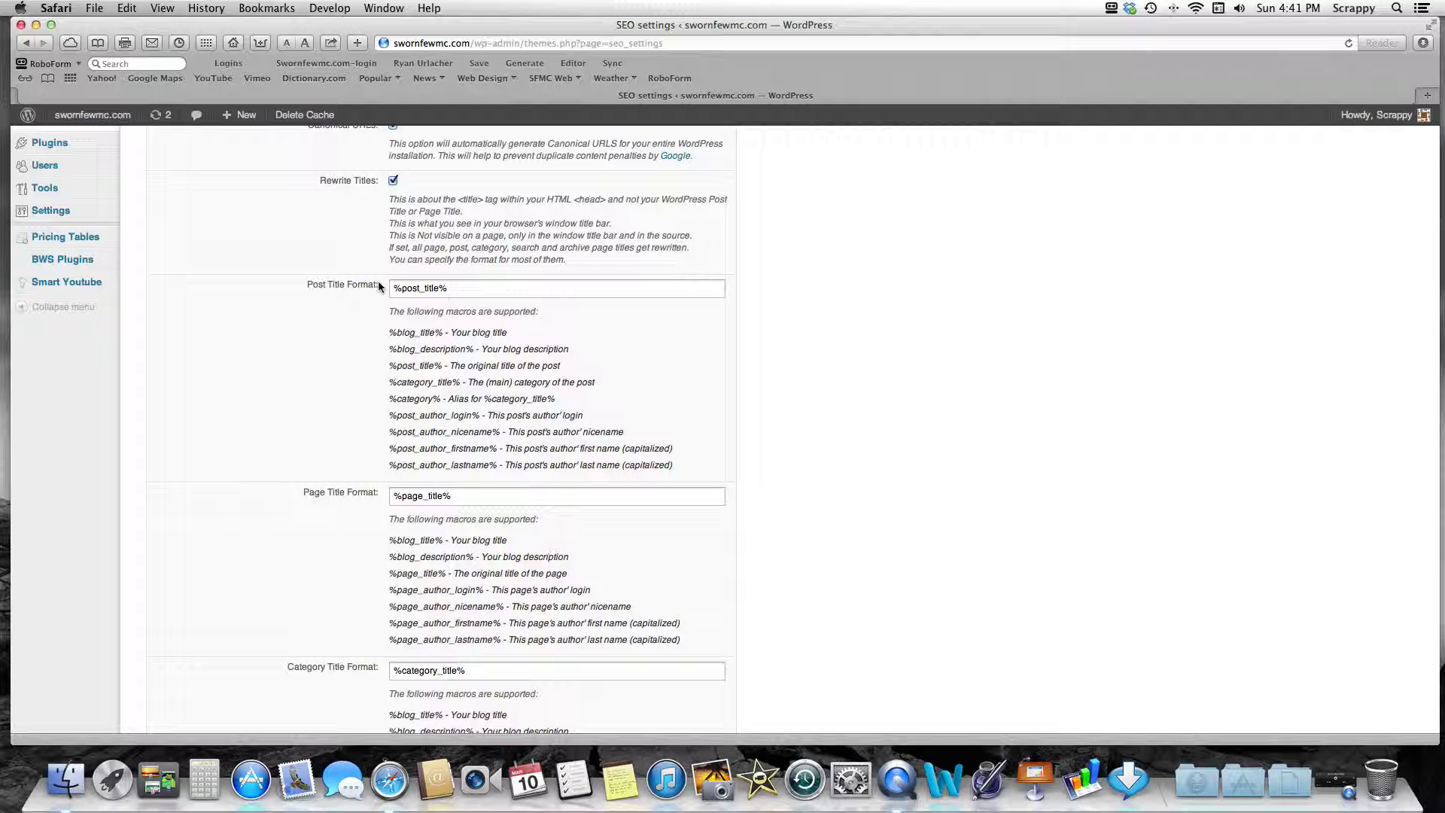
left_click(449, 288)
scroll(374, 360, "down", 2)
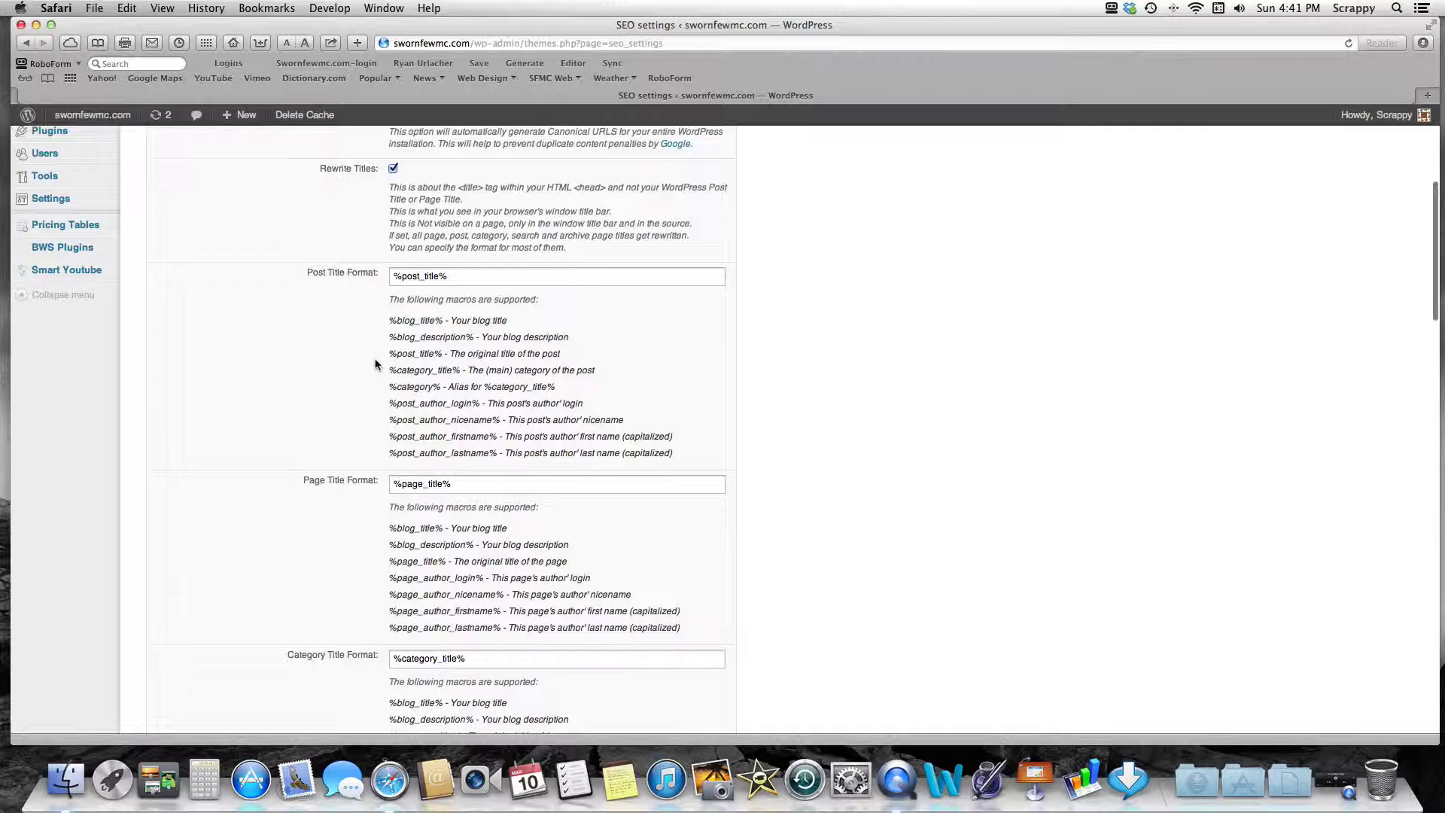
scroll(375, 364, "down", 8)
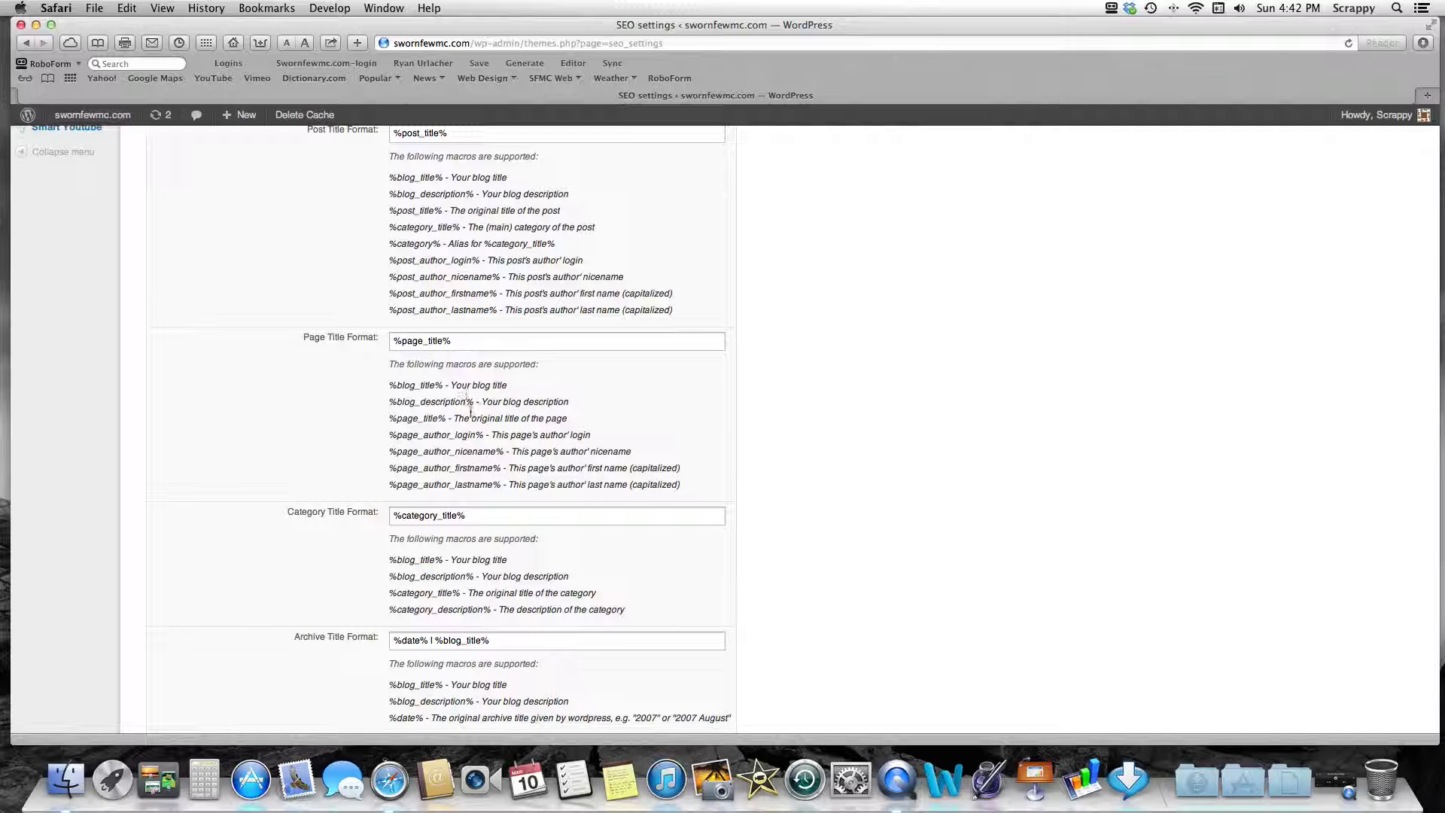
left_click(449, 422)
left_click_drag(449, 422, 389, 422)
scroll(586, 400, "up", 3)
scroll(595, 406, "down", 3)
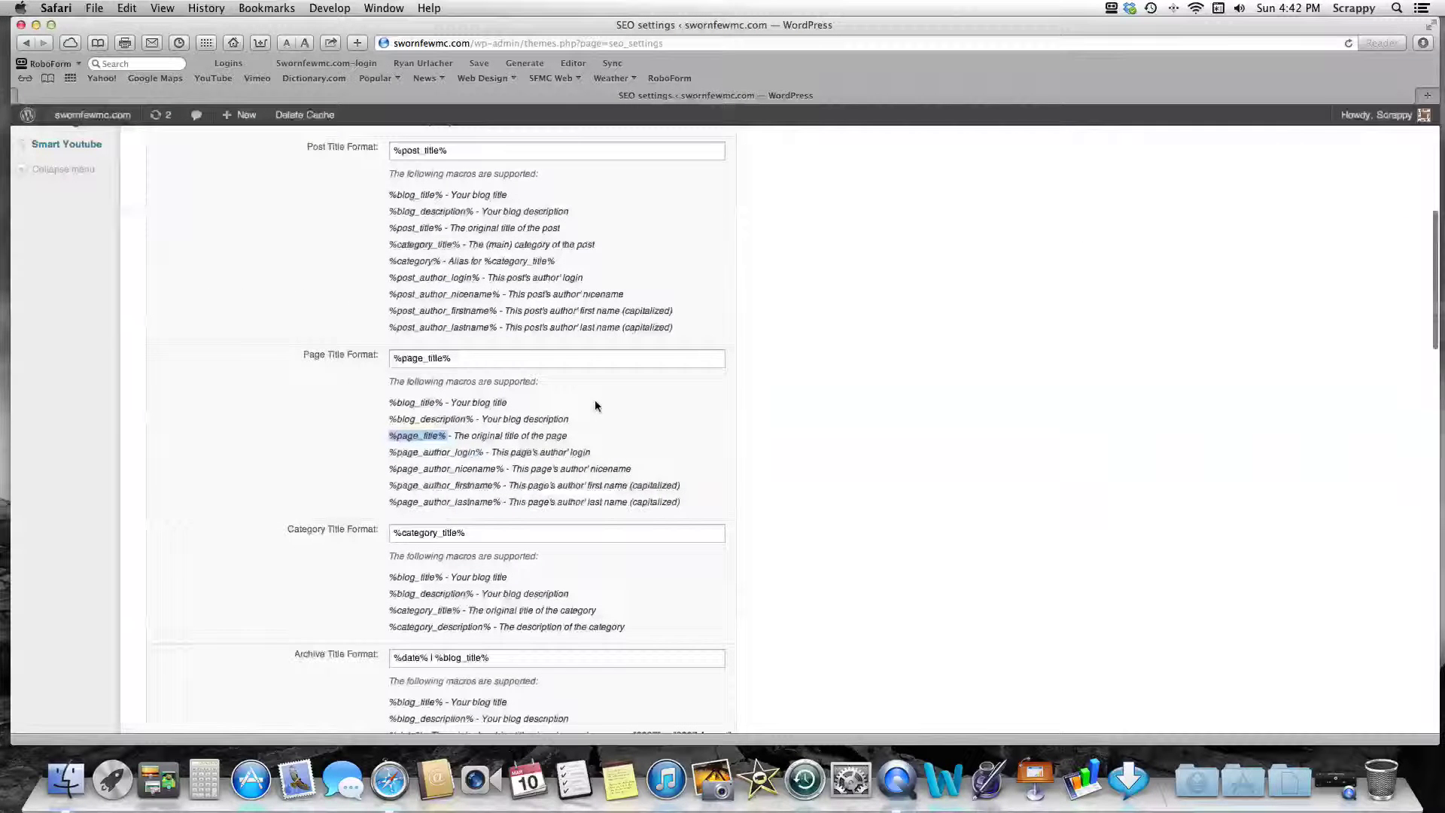
left_click(598, 403)
scroll(600, 418, "down", 4)
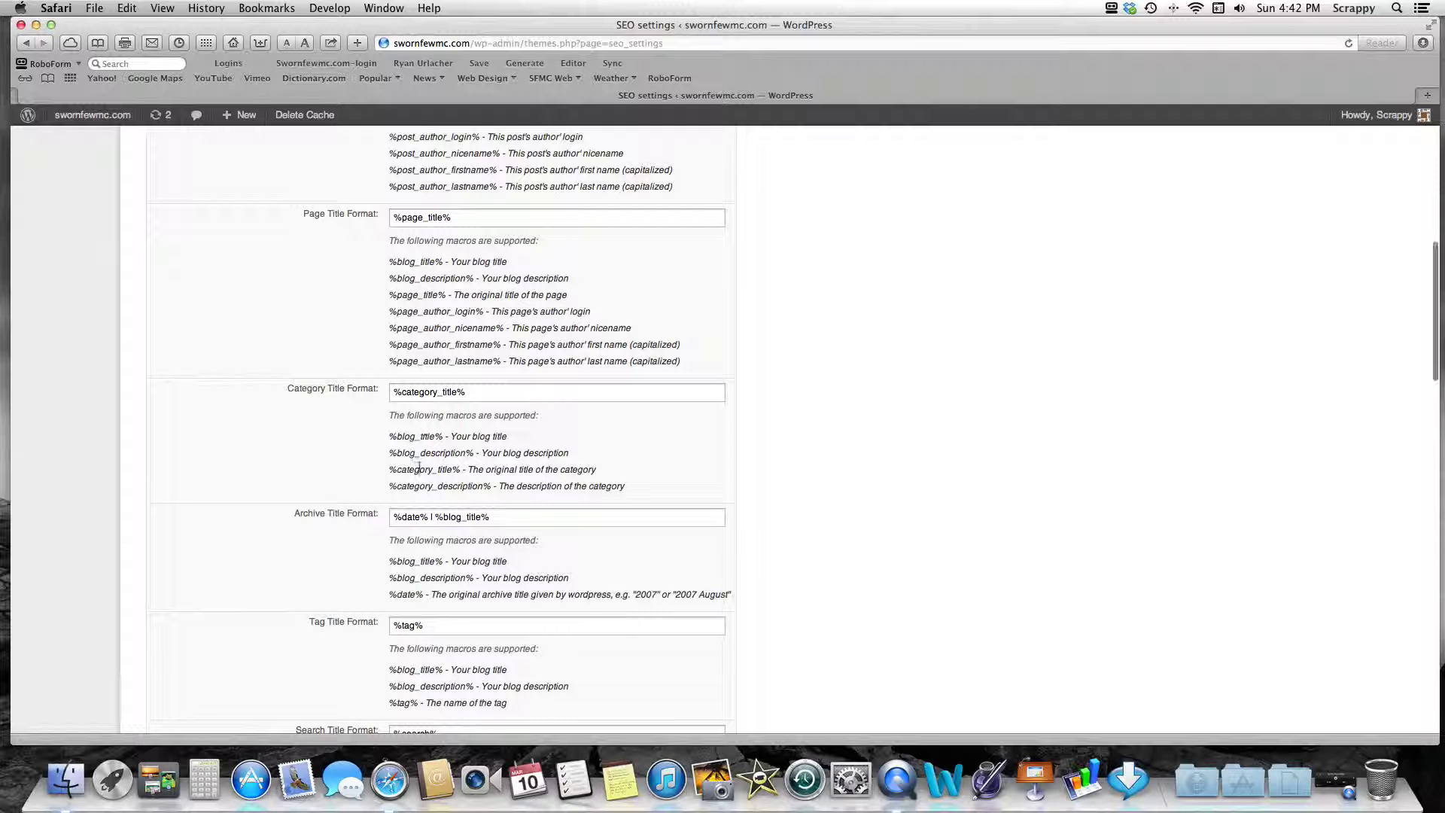
left_click_drag(467, 469, 382, 472)
left_click(450, 452)
left_click(382, 471)
left_click_drag(443, 436, 388, 437)
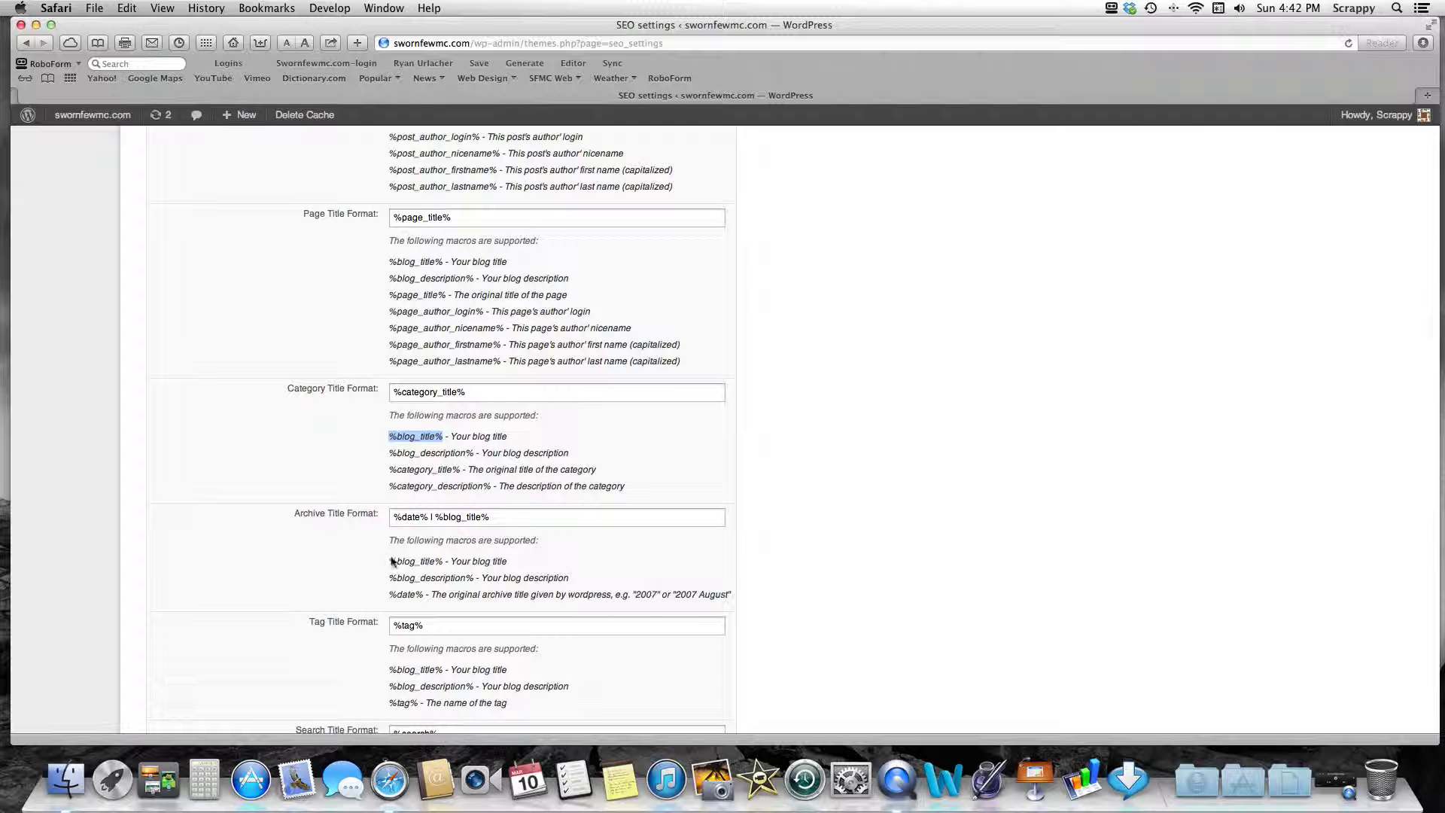
scroll(381, 567, "up", 3)
scroll(381, 561, "down", 3)
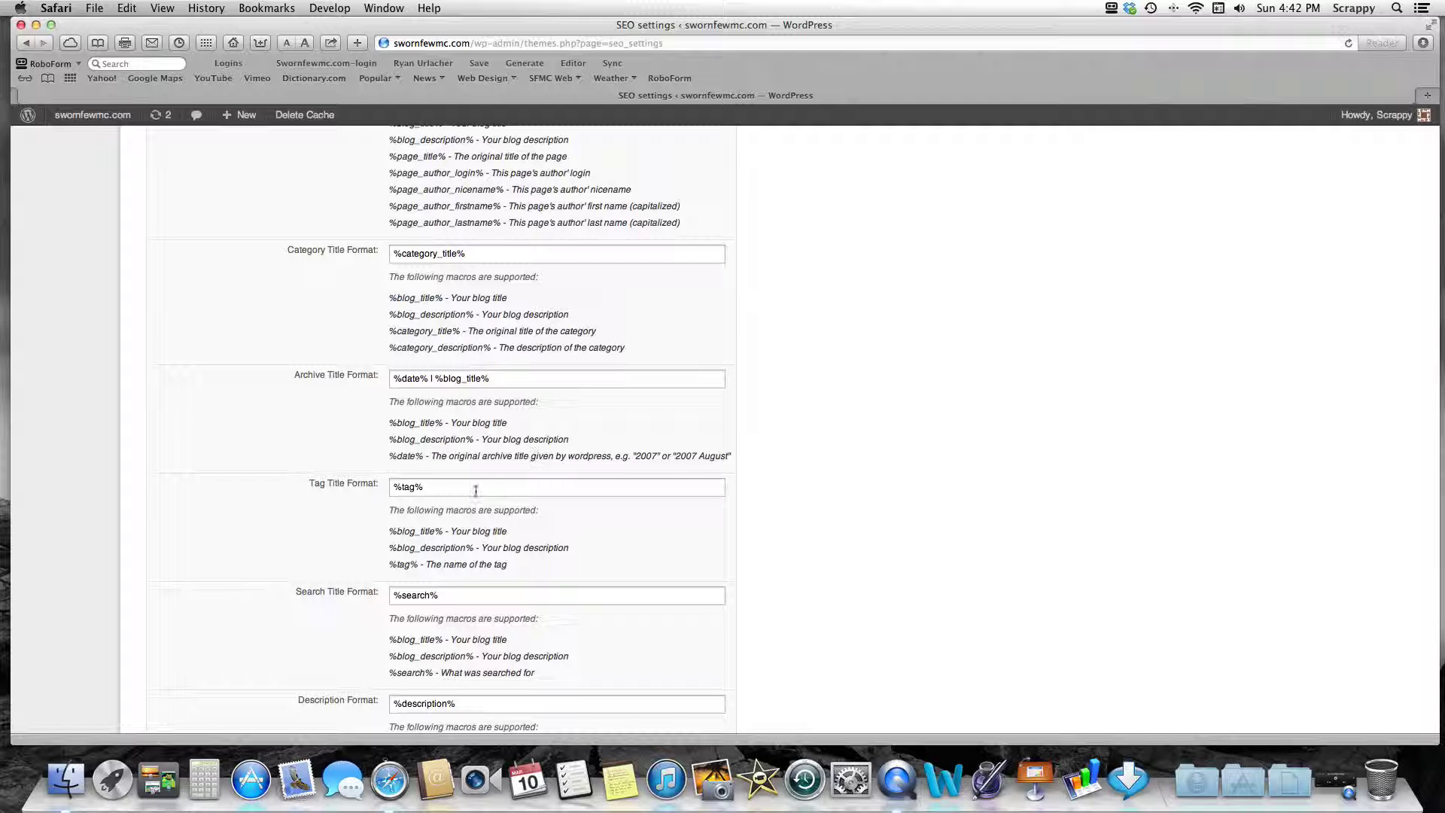
scroll(460, 512, "down", 4)
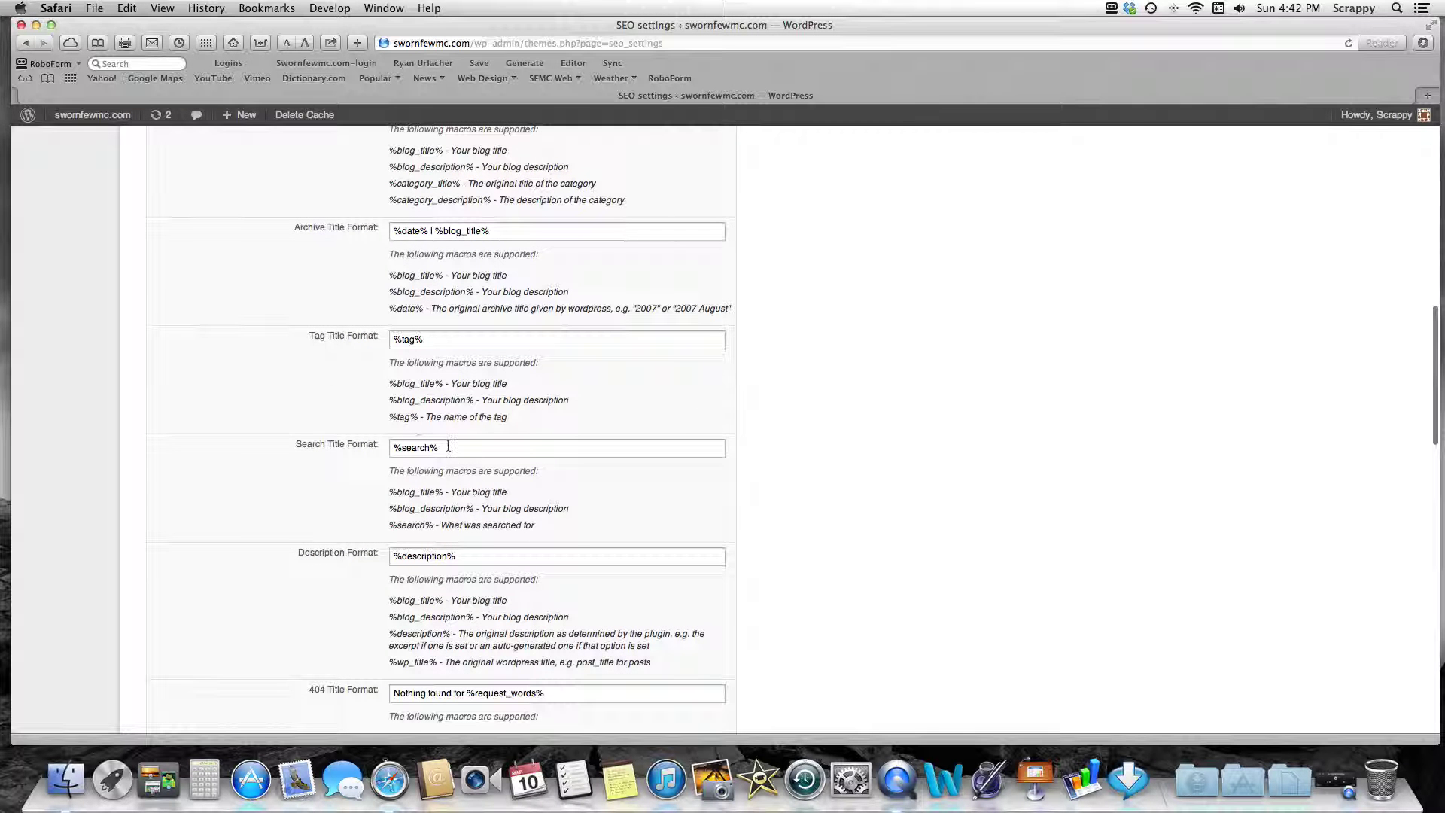
scroll(449, 461, "down", 3)
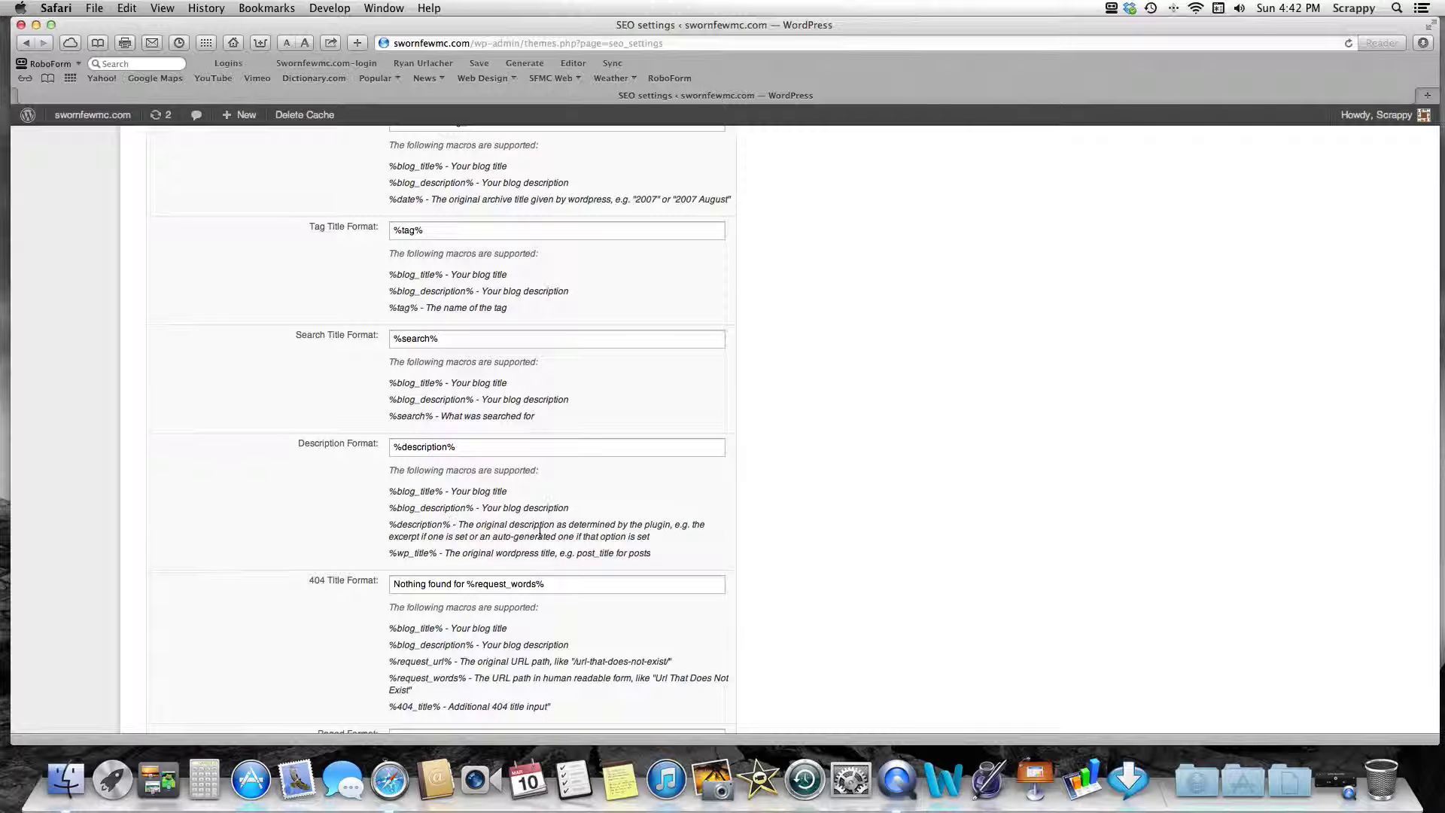
scroll(520, 626, "up", 5)
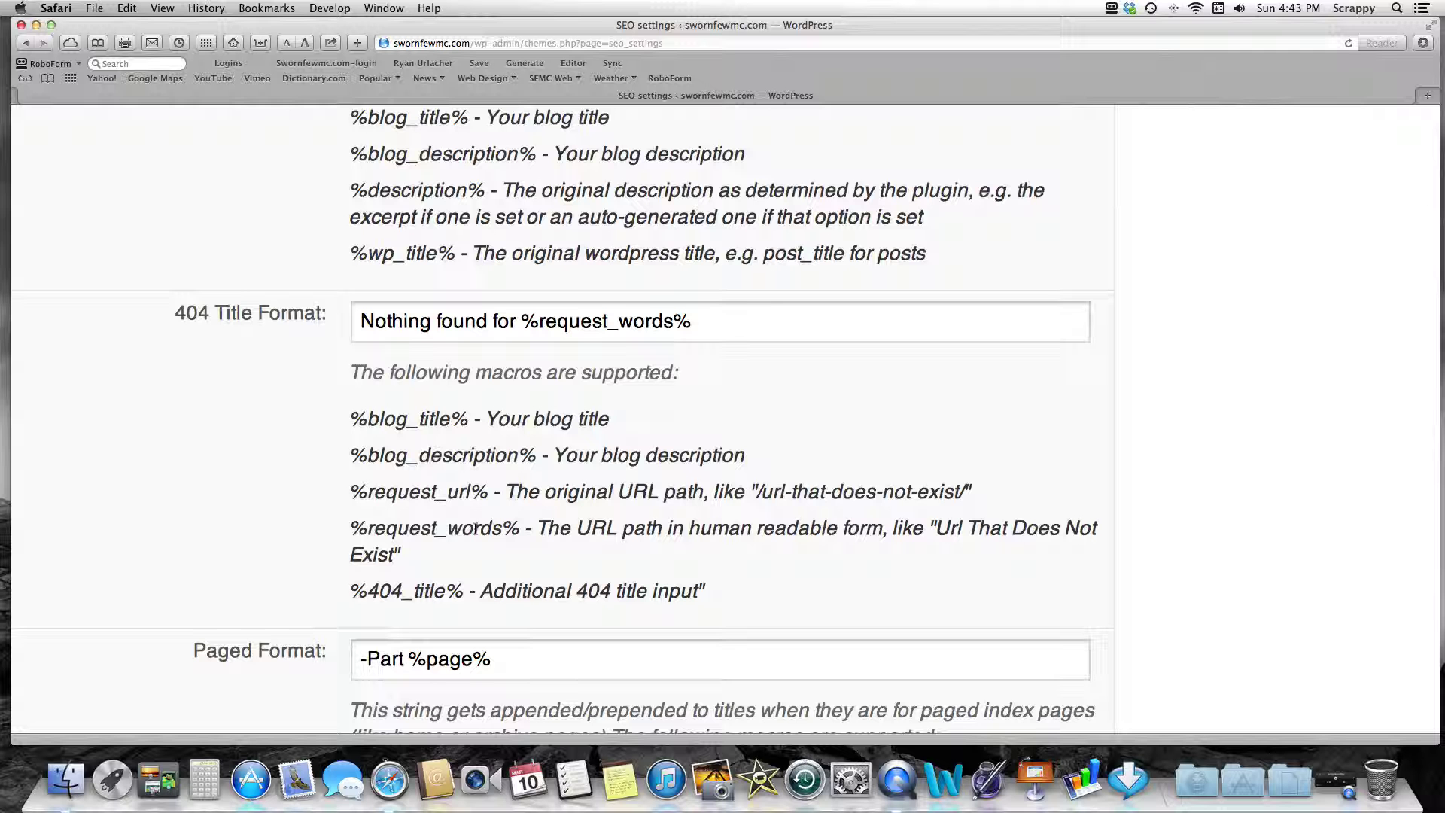
left_click_drag(519, 532, 351, 532)
scroll(305, 585, "down", 2)
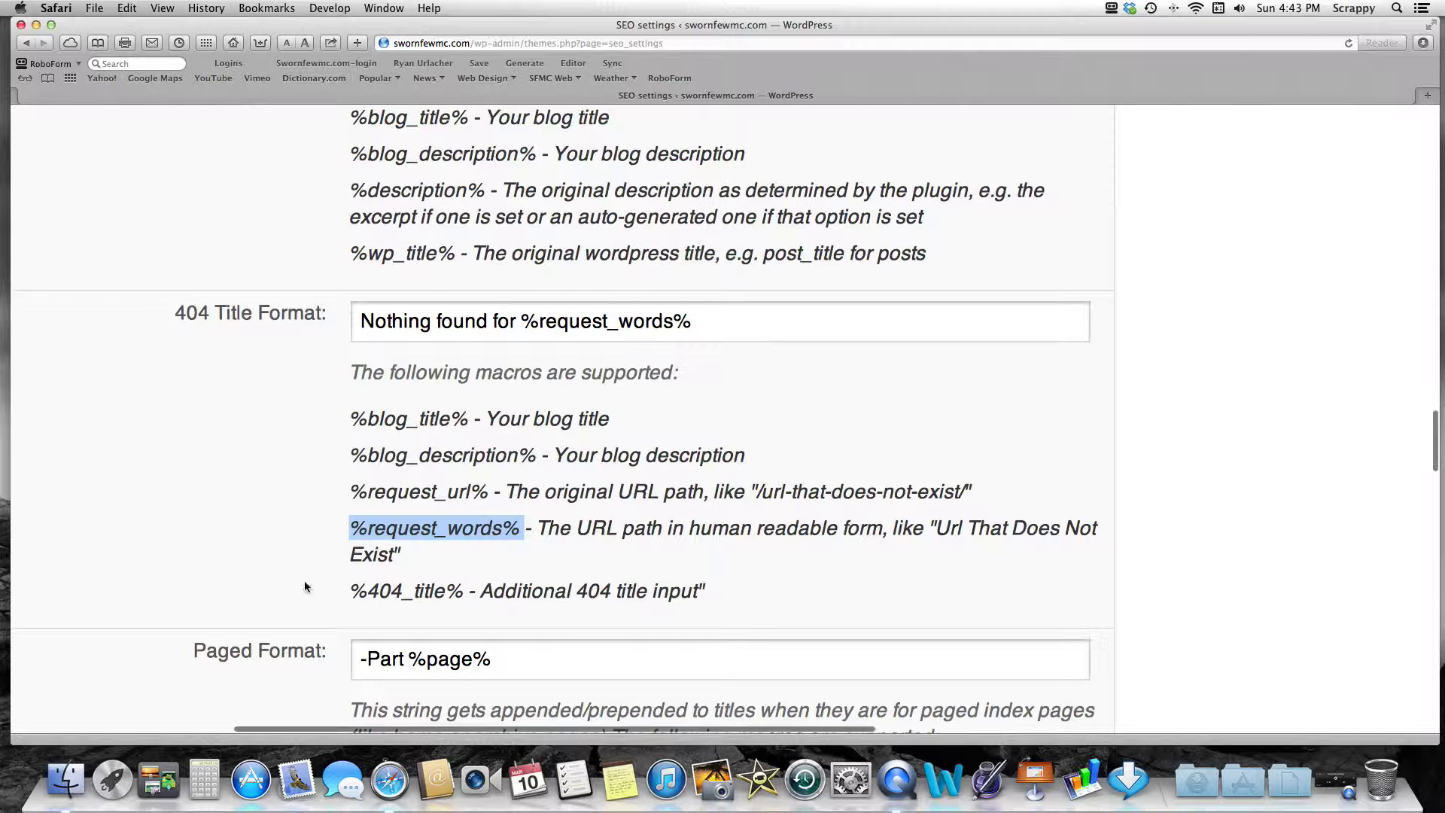
scroll(303, 586, "down", 4)
scroll(303, 586, "up", 5)
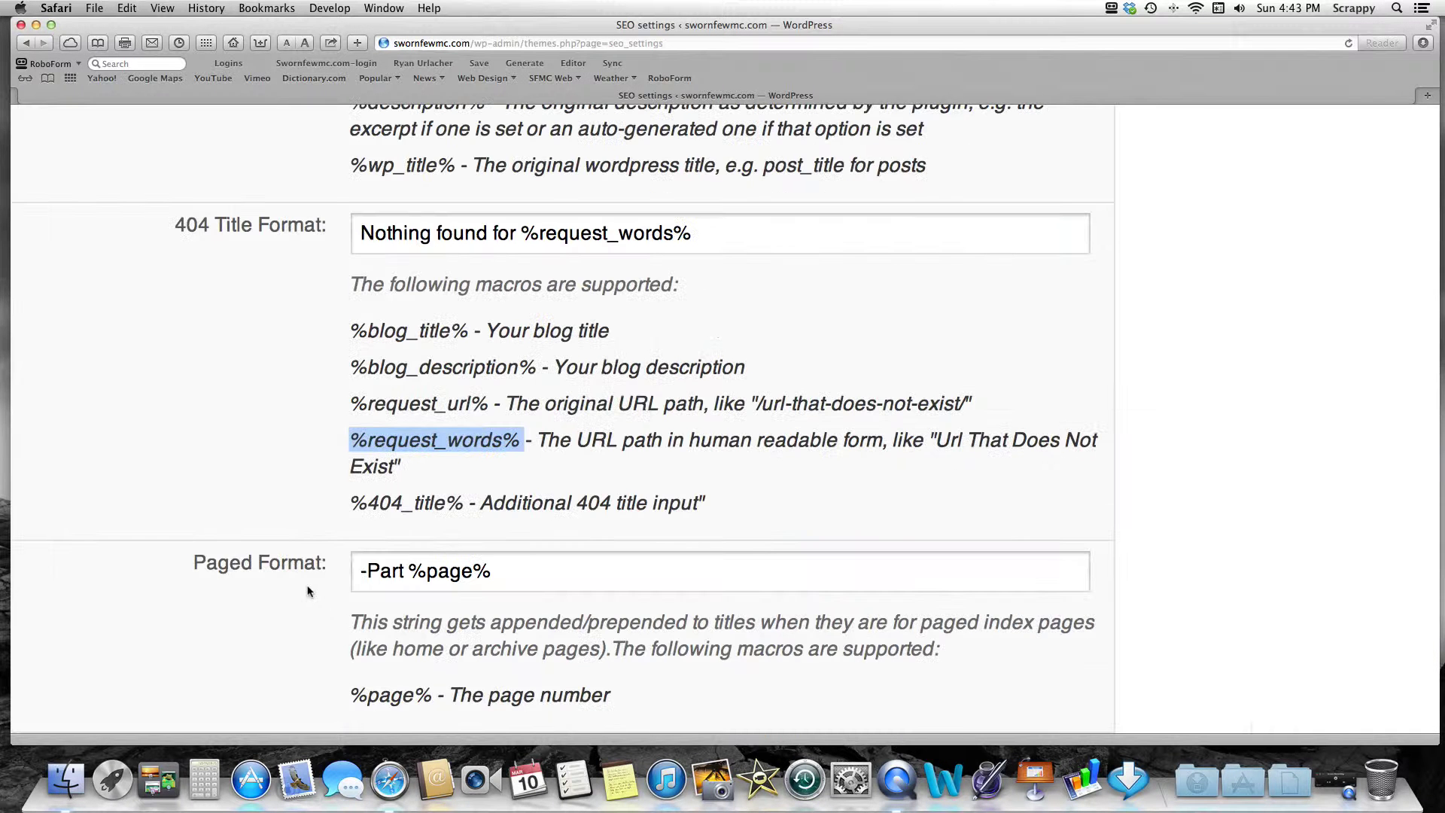
scroll(309, 591, "down", 4)
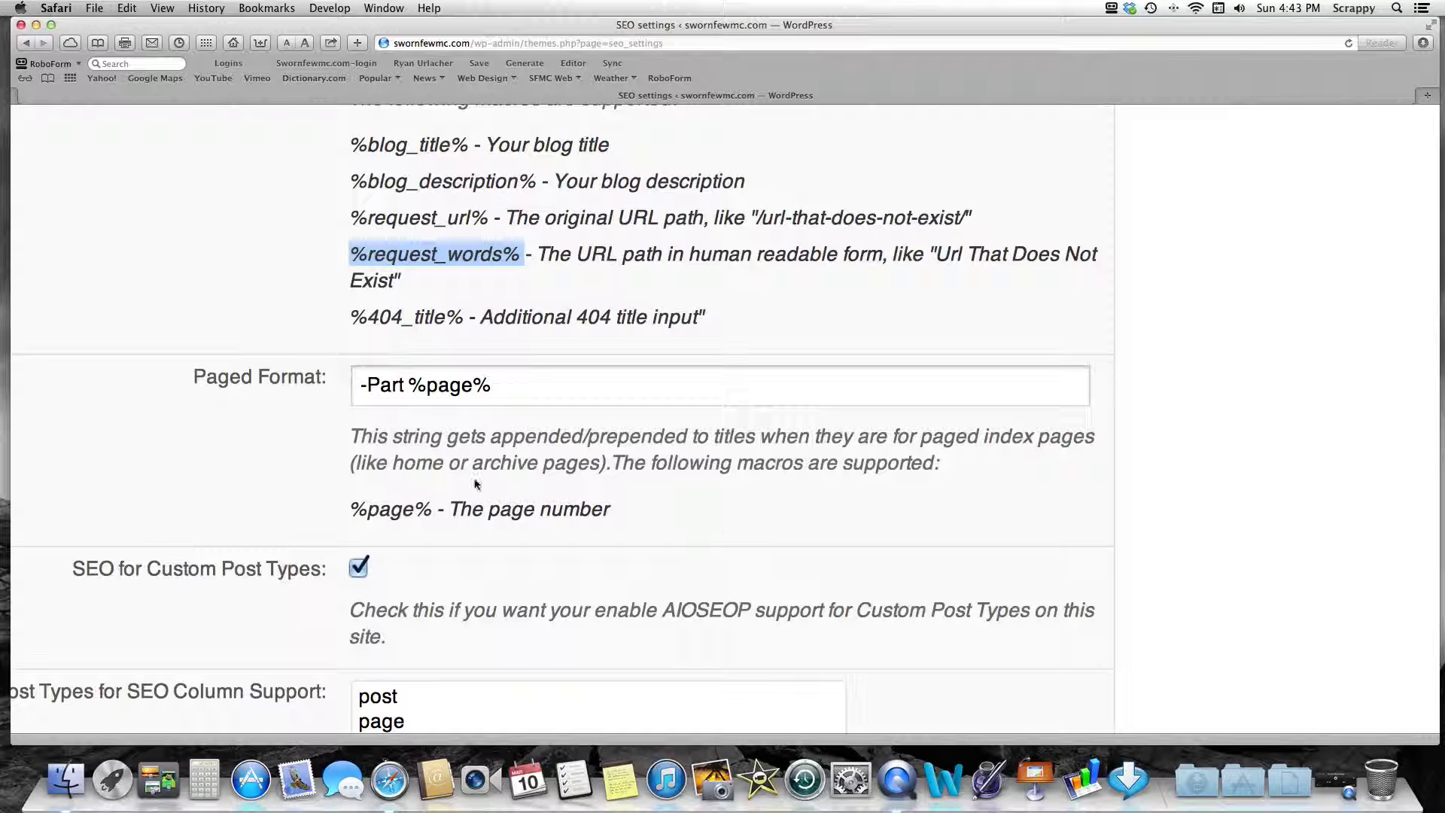
left_click_drag(434, 510, 351, 510)
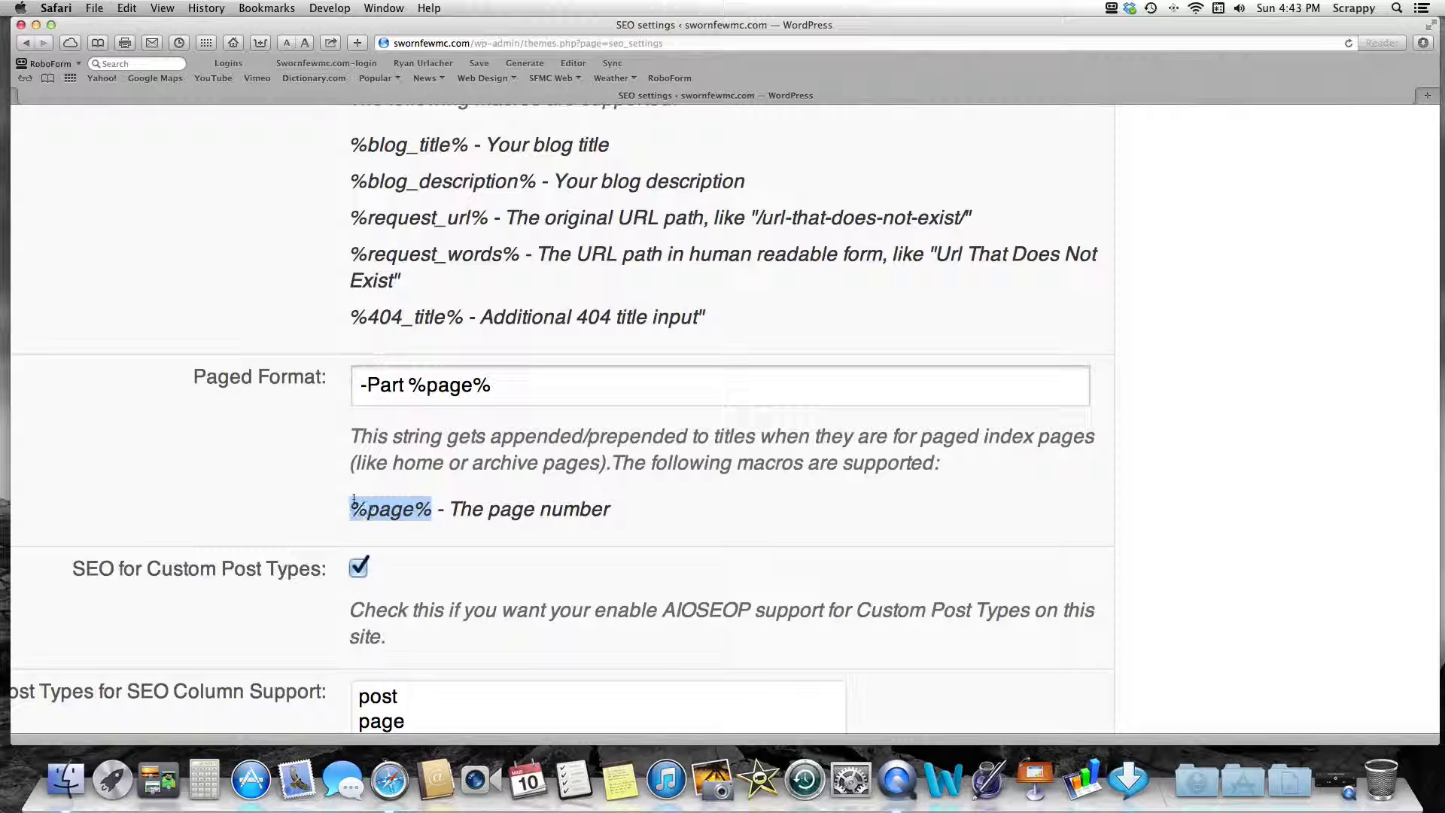
key("super+0")
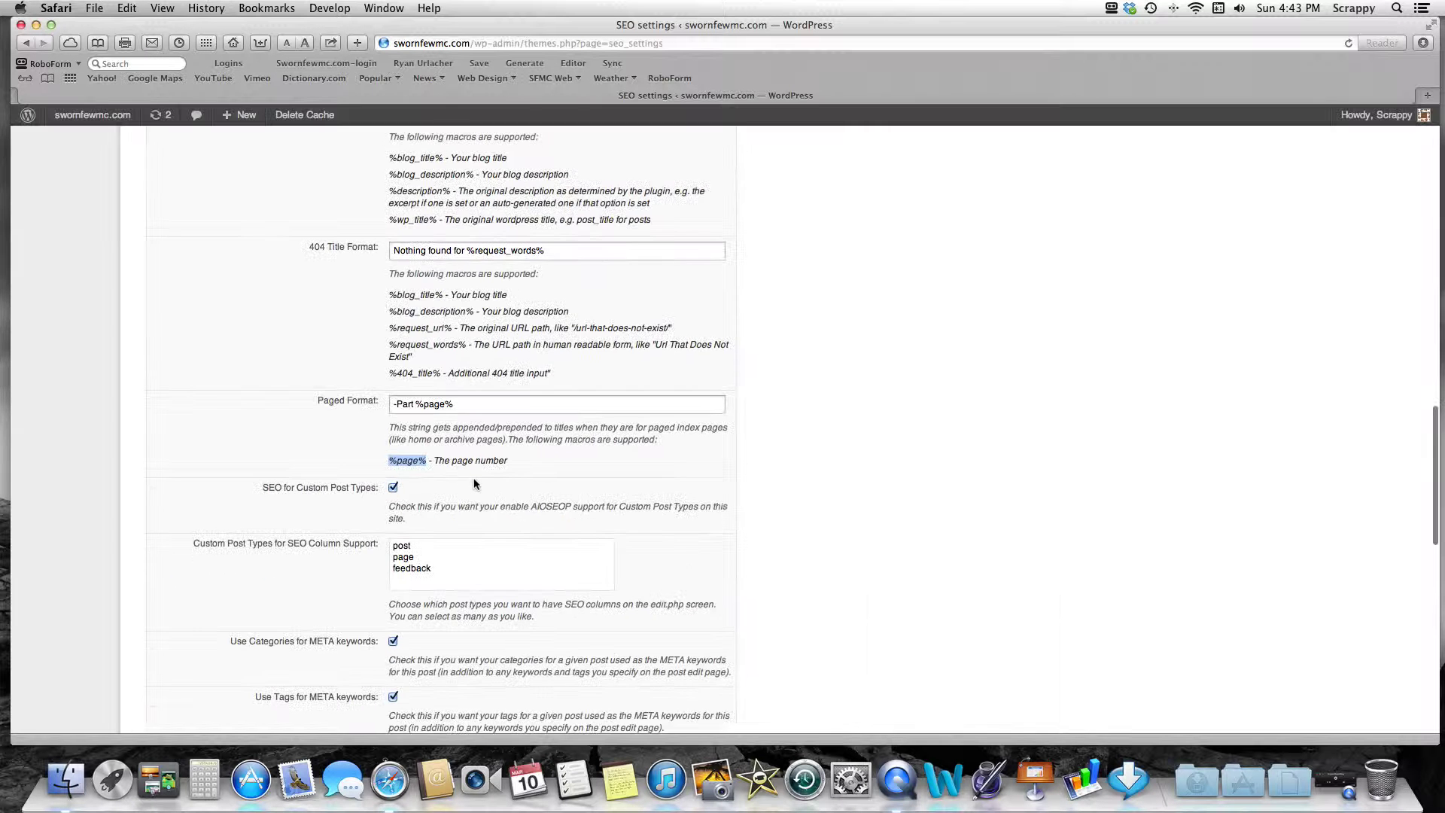
scroll(474, 483, "down", 3)
key("super+plus")
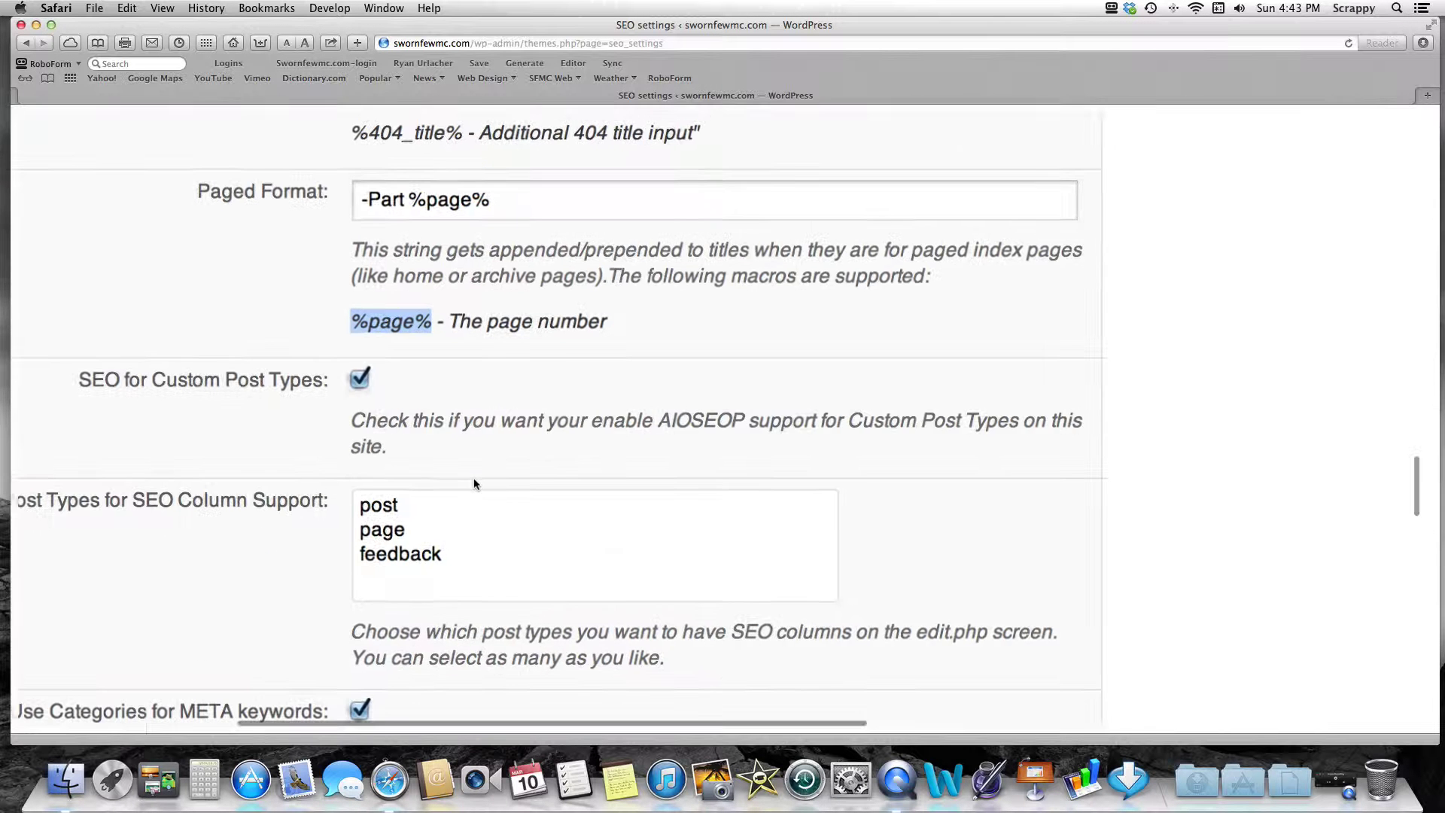
key("super+minus")
left_click(531, 372)
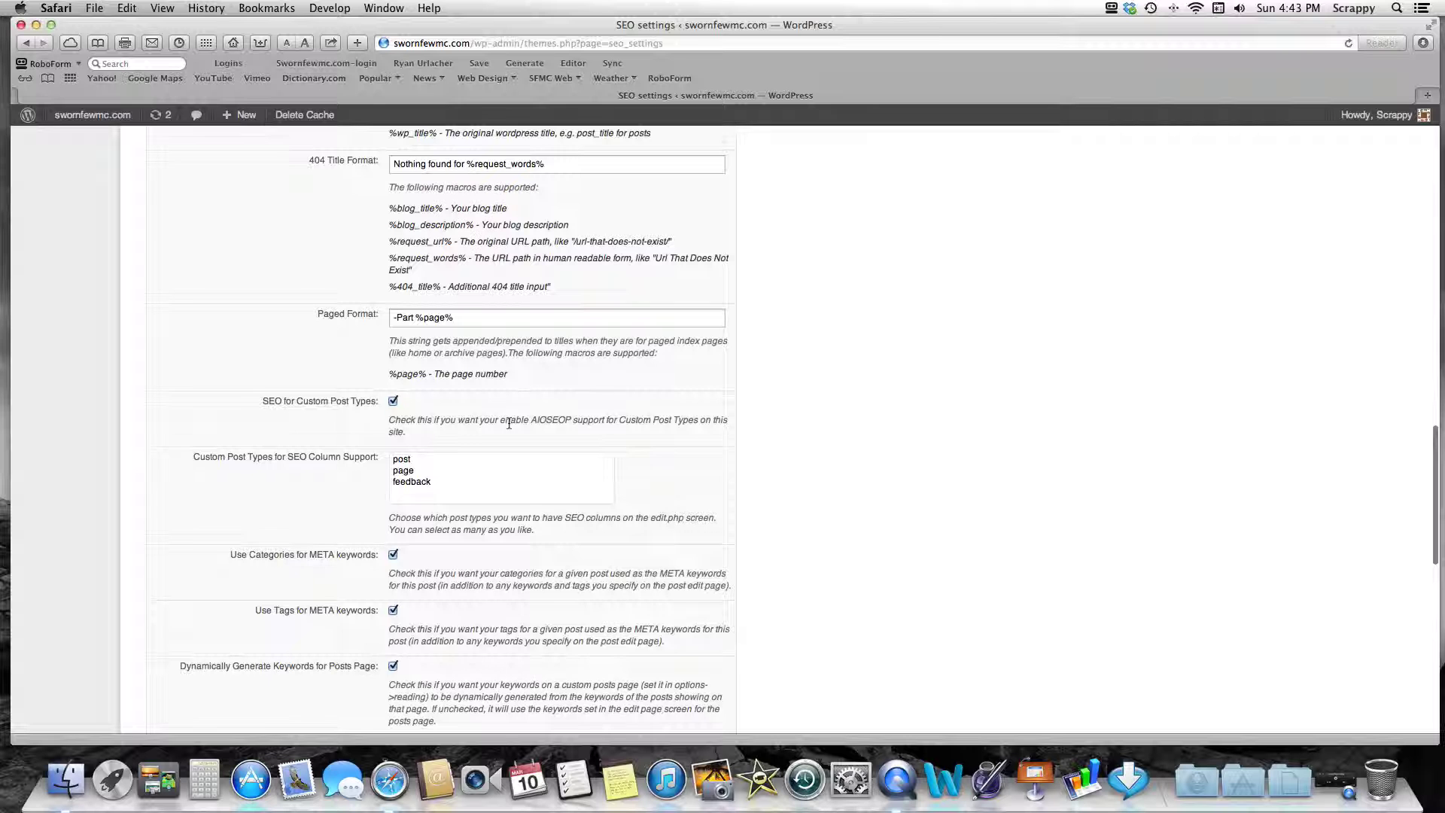
scroll(451, 436, "down", 1)
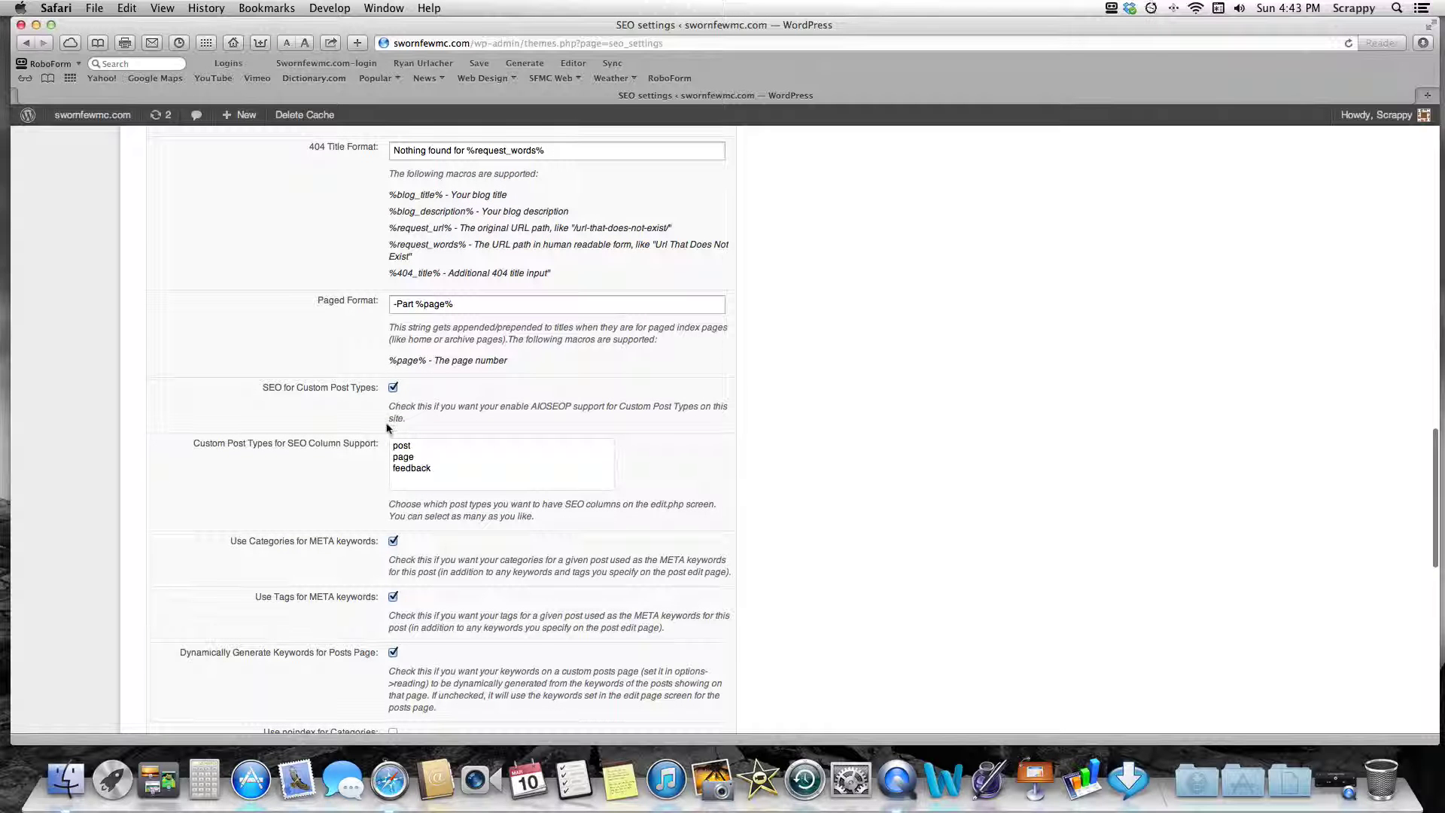
scroll(387, 435, "down", 1)
scroll(387, 435, "down", 3)
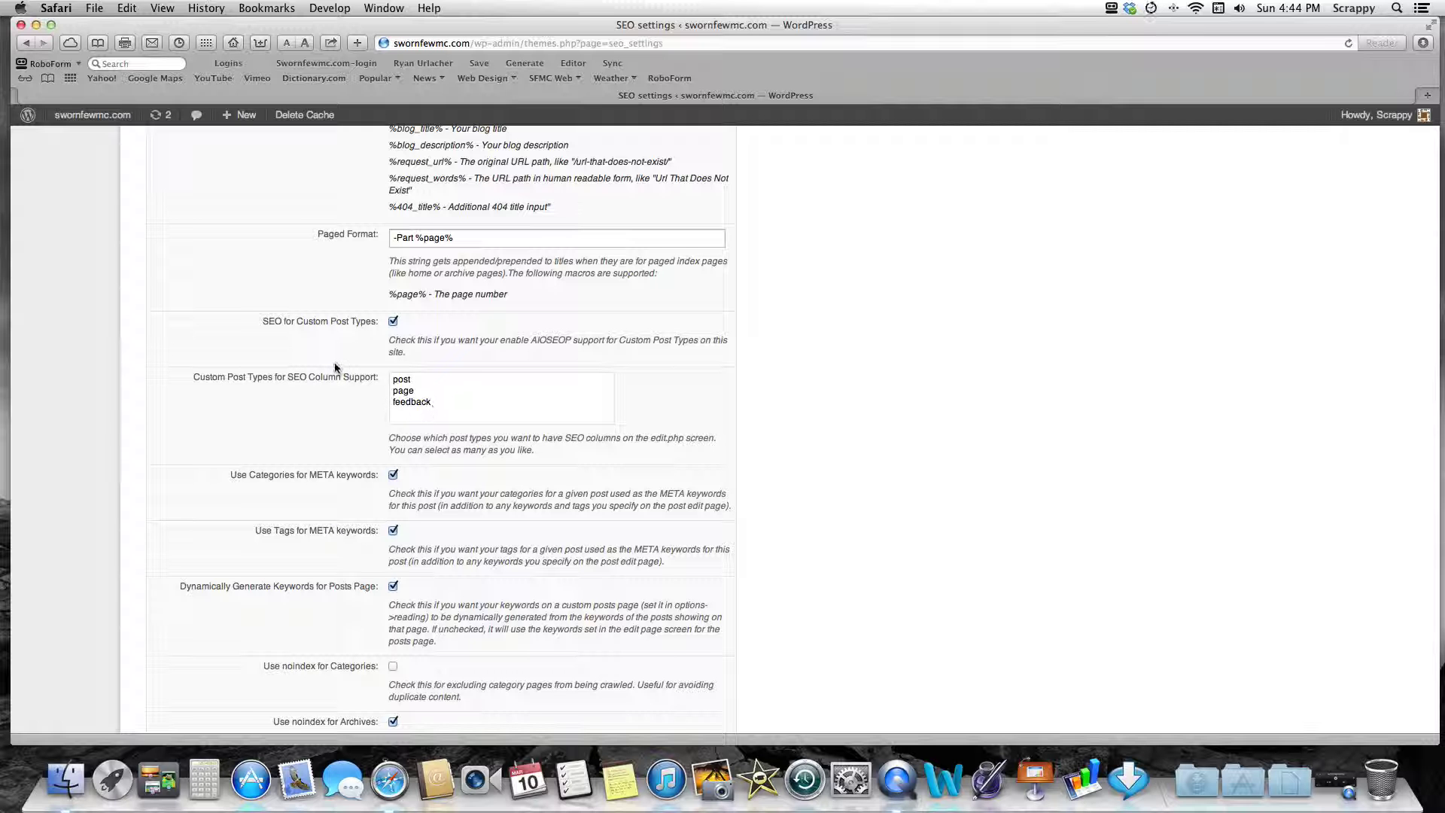
scroll(335, 372, "down", 1)
scroll(326, 385, "down", 3)
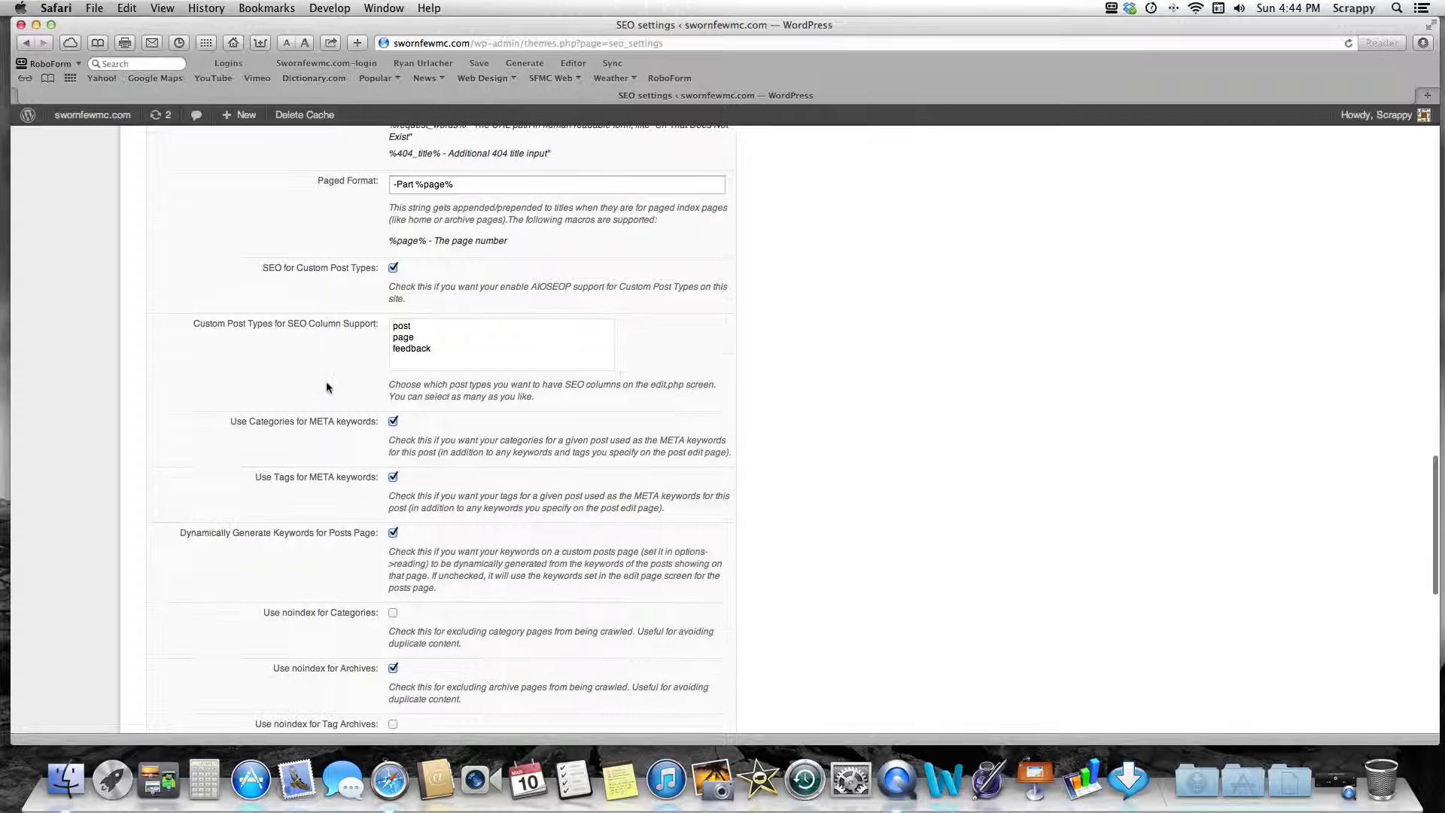
scroll(326, 387, "down", 1)
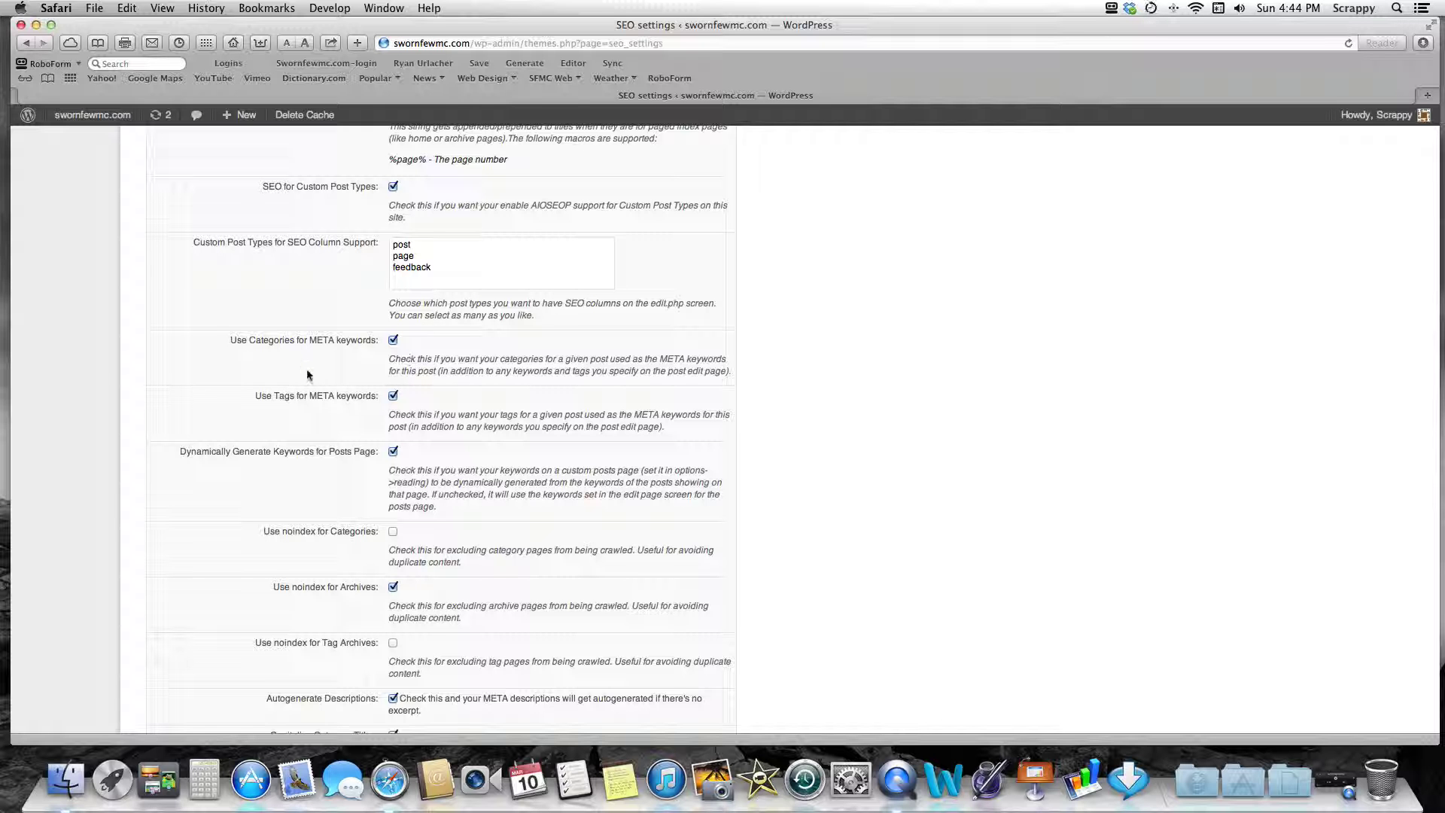
scroll(307, 375, "down", 5)
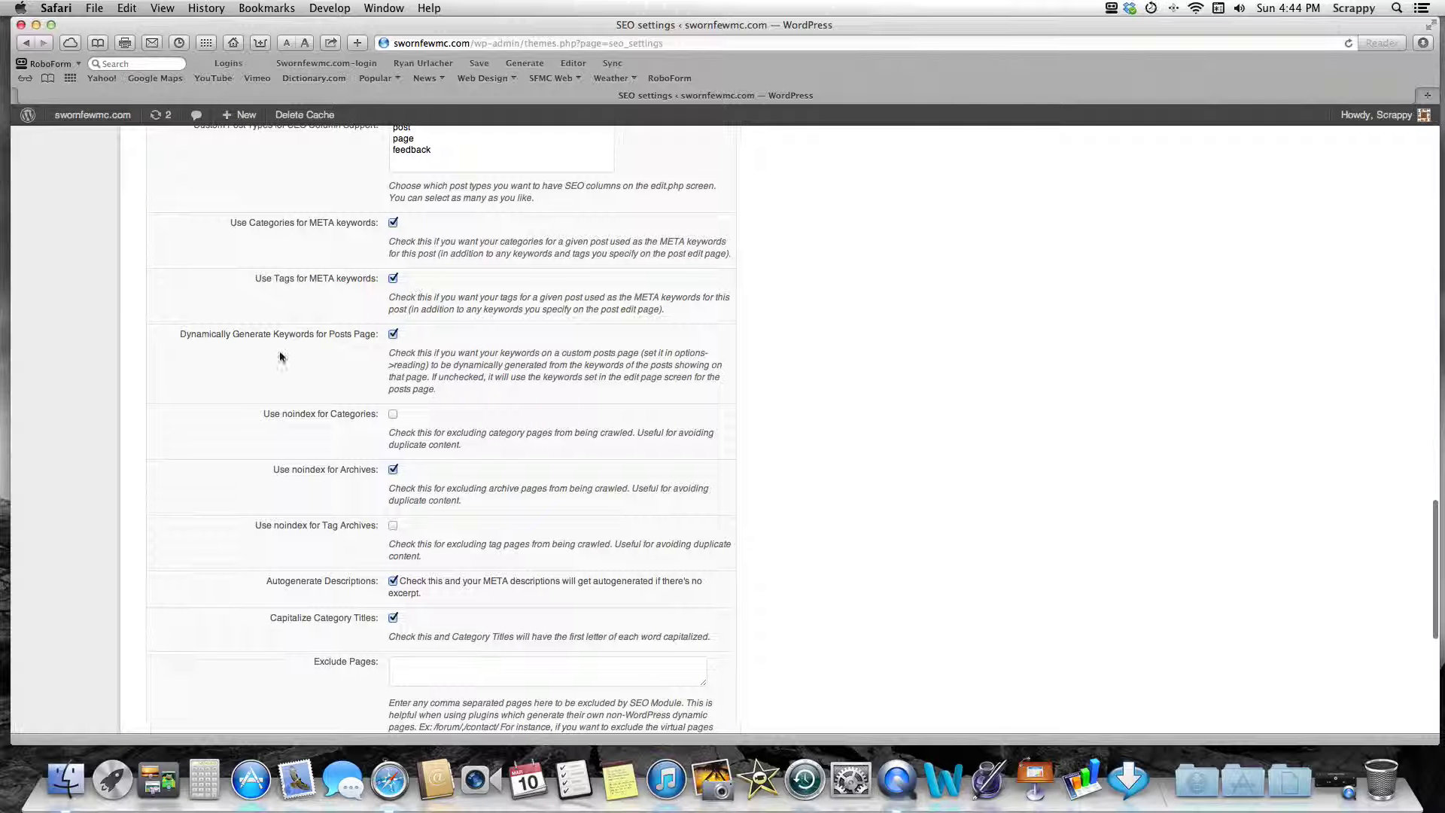
scroll(295, 371, "down", 1)
scroll(295, 371, "down", 1)
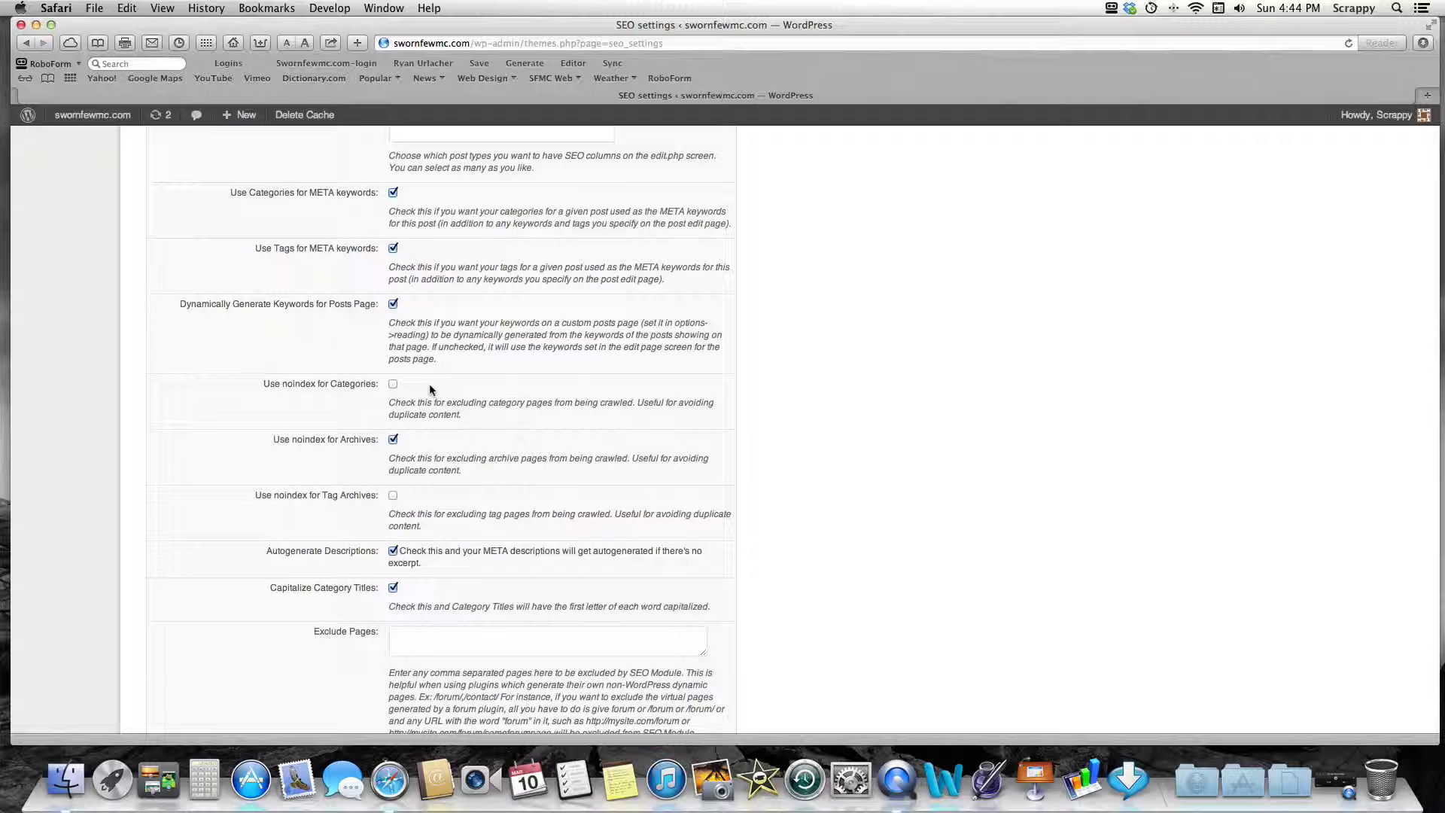
Toggle 'Use noindex for Archives' and save with Update Settings until 'SEO Settings Updated.' appears.
scroll(429, 385, "up", 3)
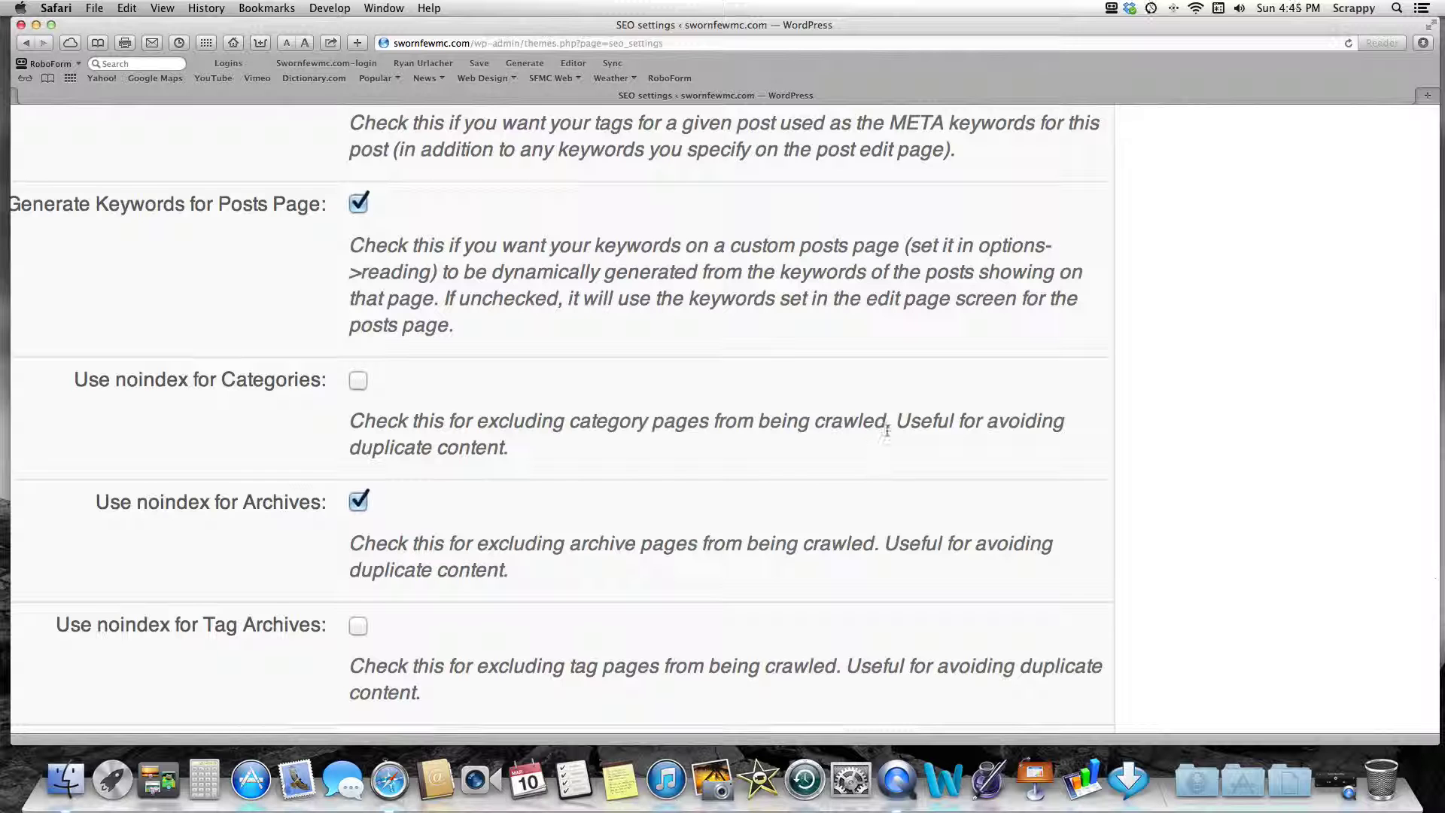
scroll(559, 435, "down", 3)
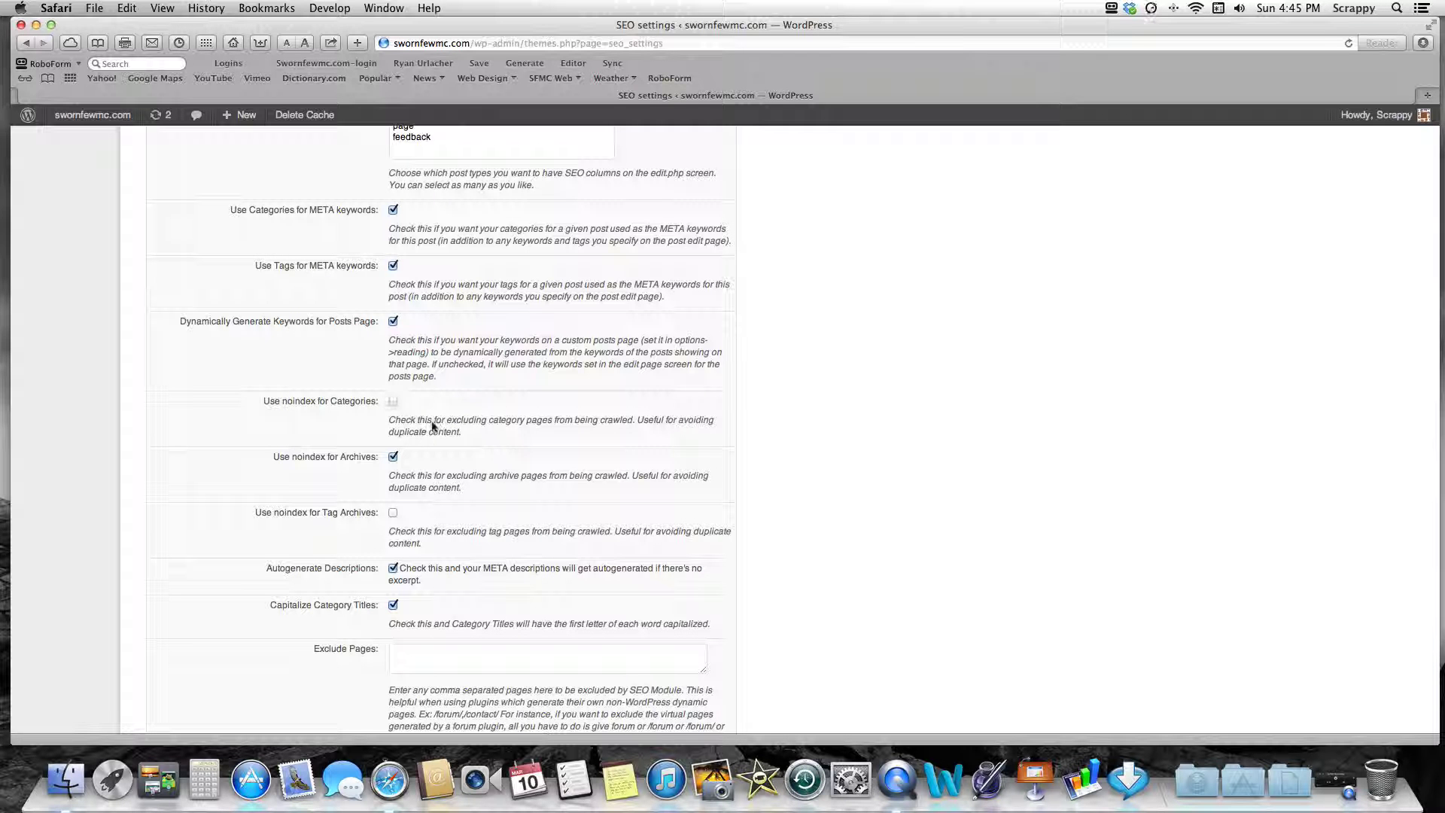
left_click(392, 458)
scroll(331, 489, "down", 3)
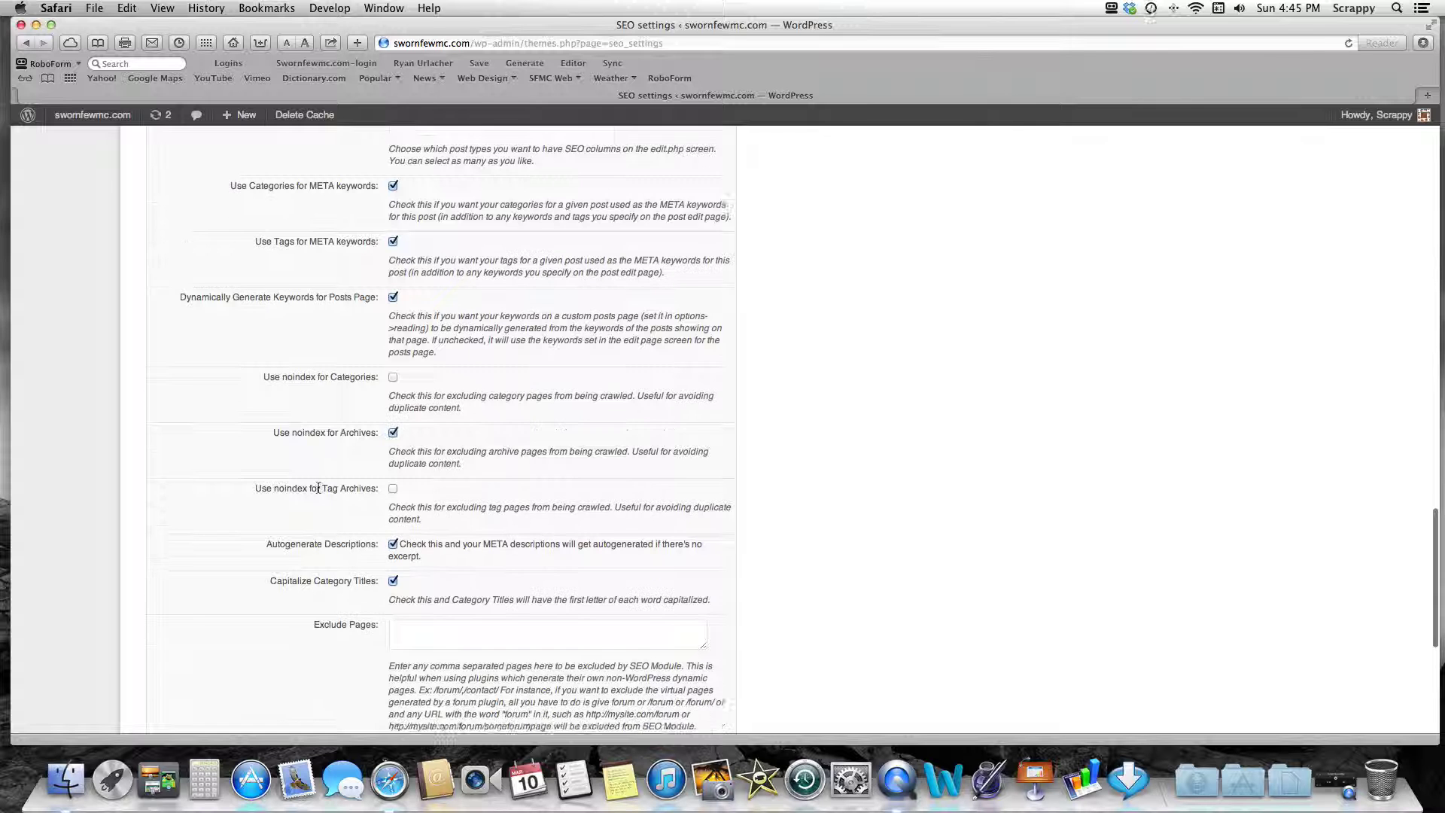
scroll(318, 493, "down", 1)
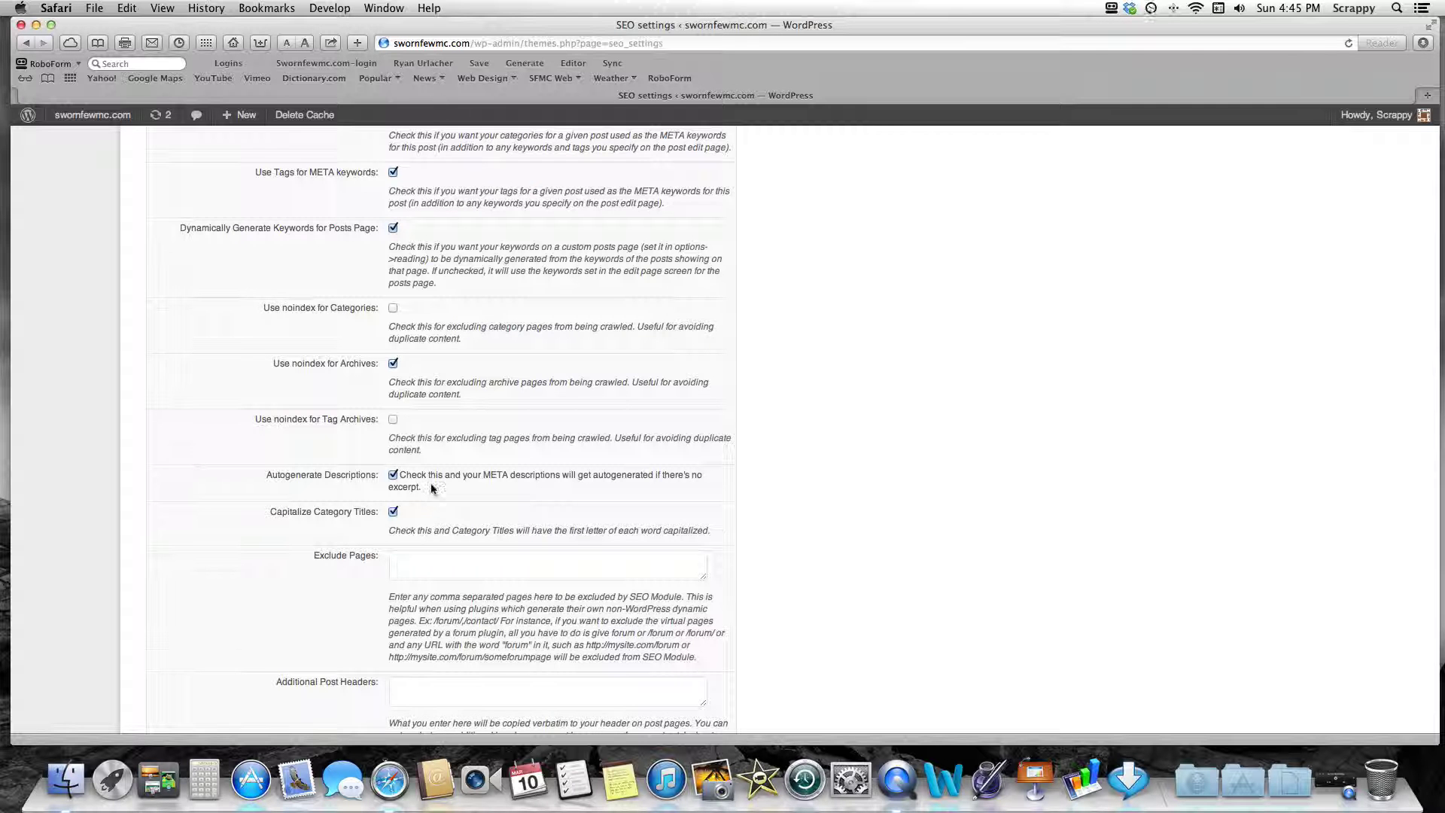
scroll(410, 474, "down", 3)
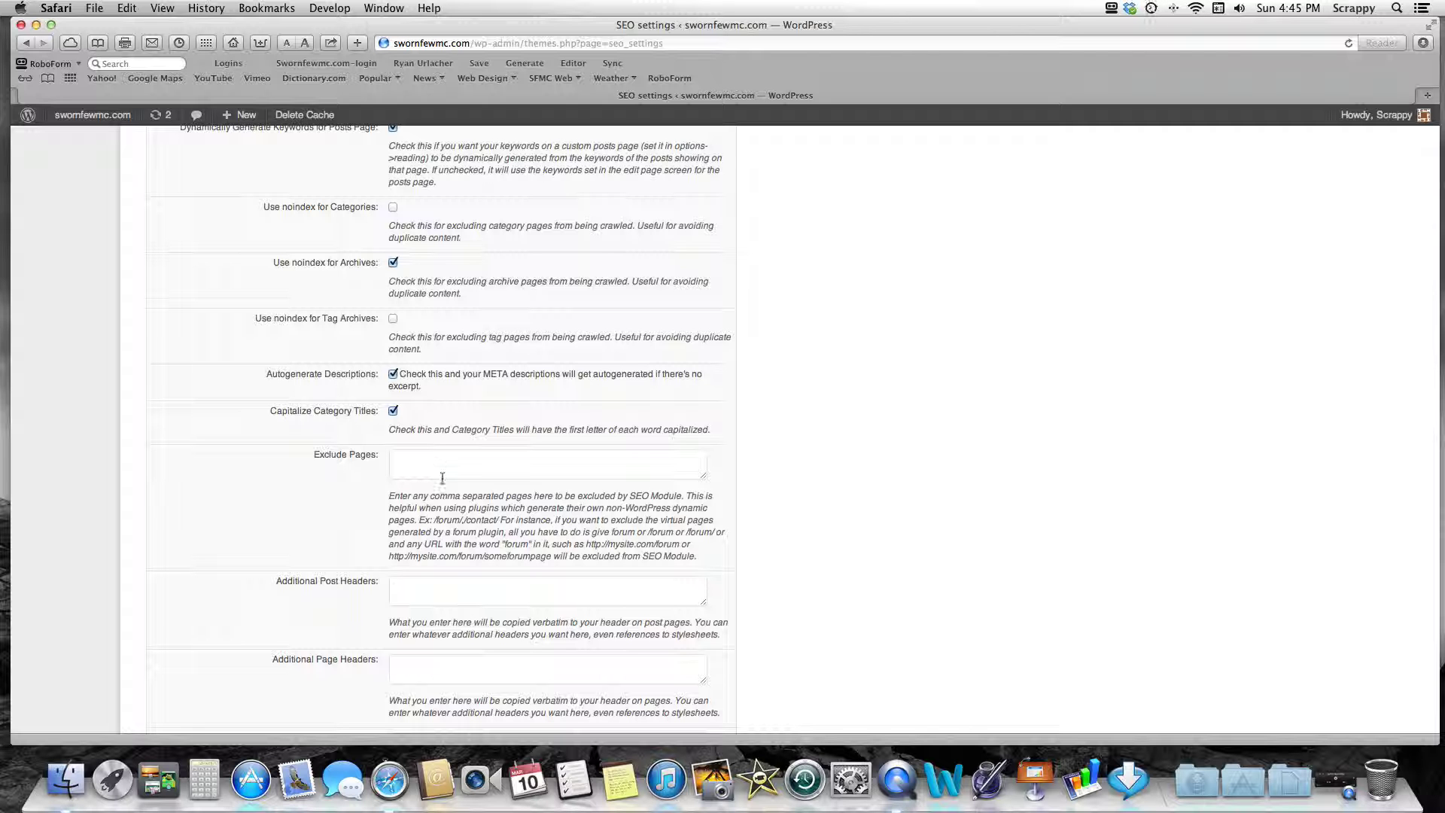
scroll(867, 447, "down", 1)
scroll(867, 450, "down", 5)
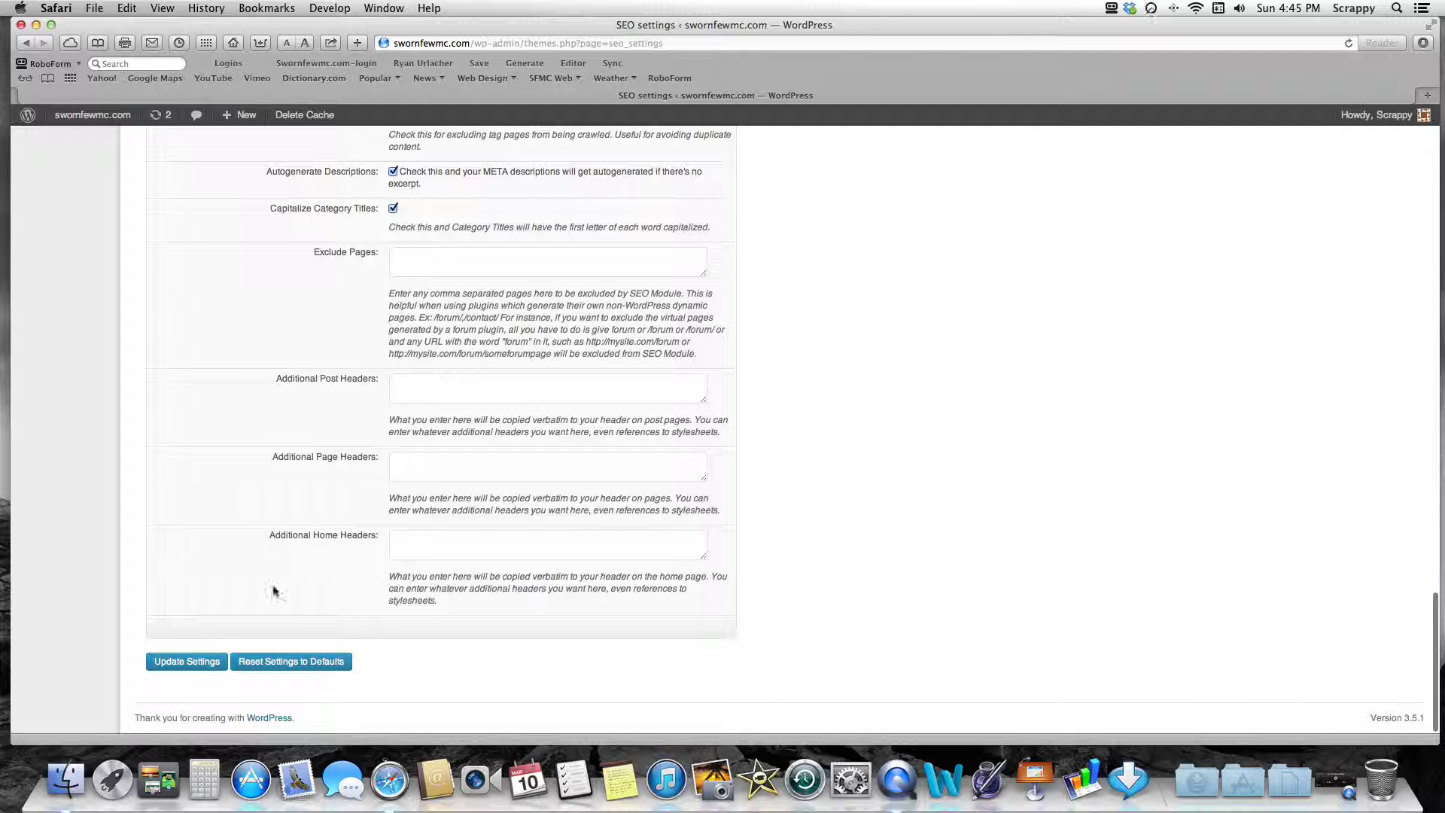
left_click(179, 661)
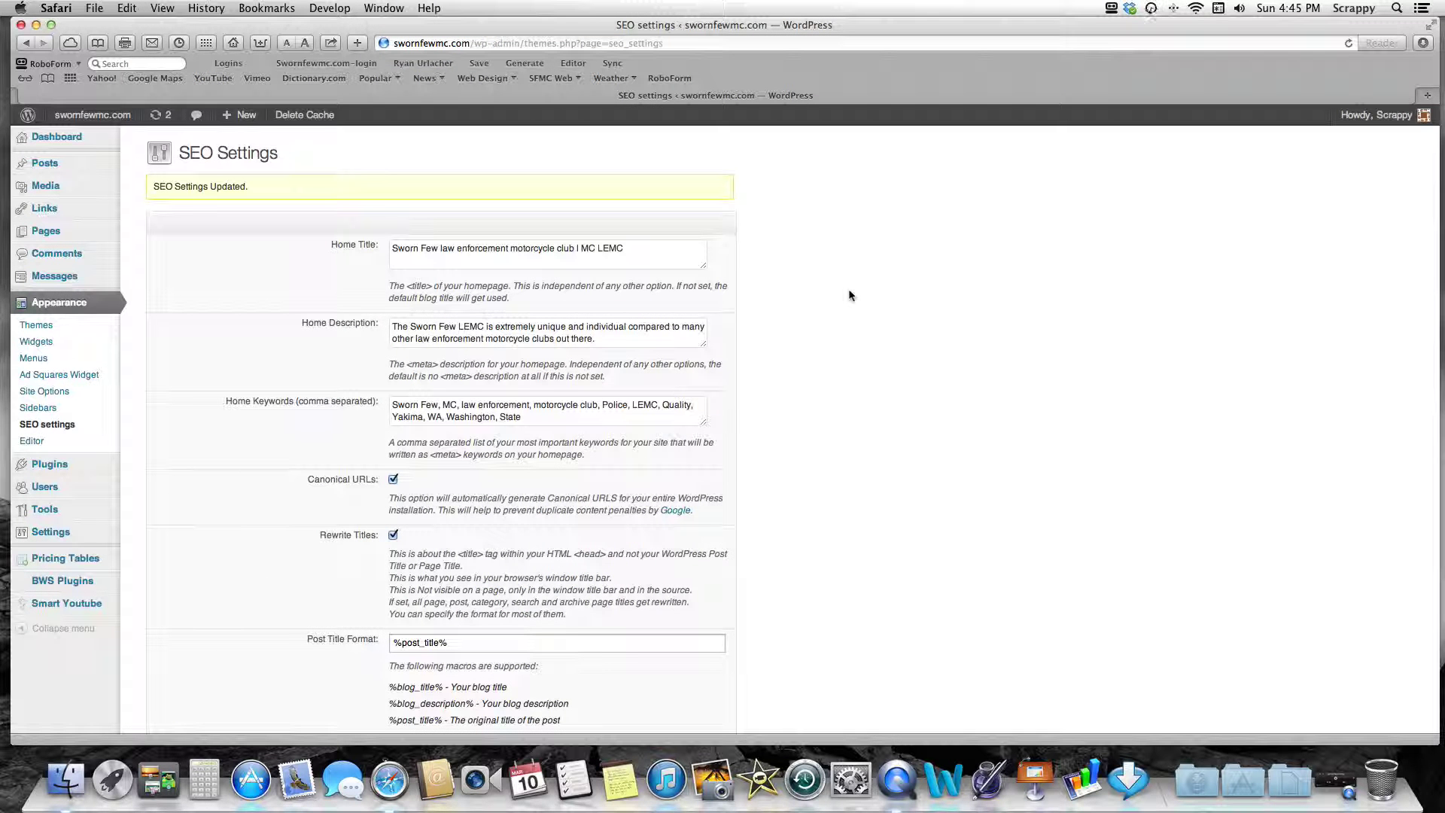
Go to Posts > All Posts and edit 'What do you need for a trip?'.
mouse_move(48, 167)
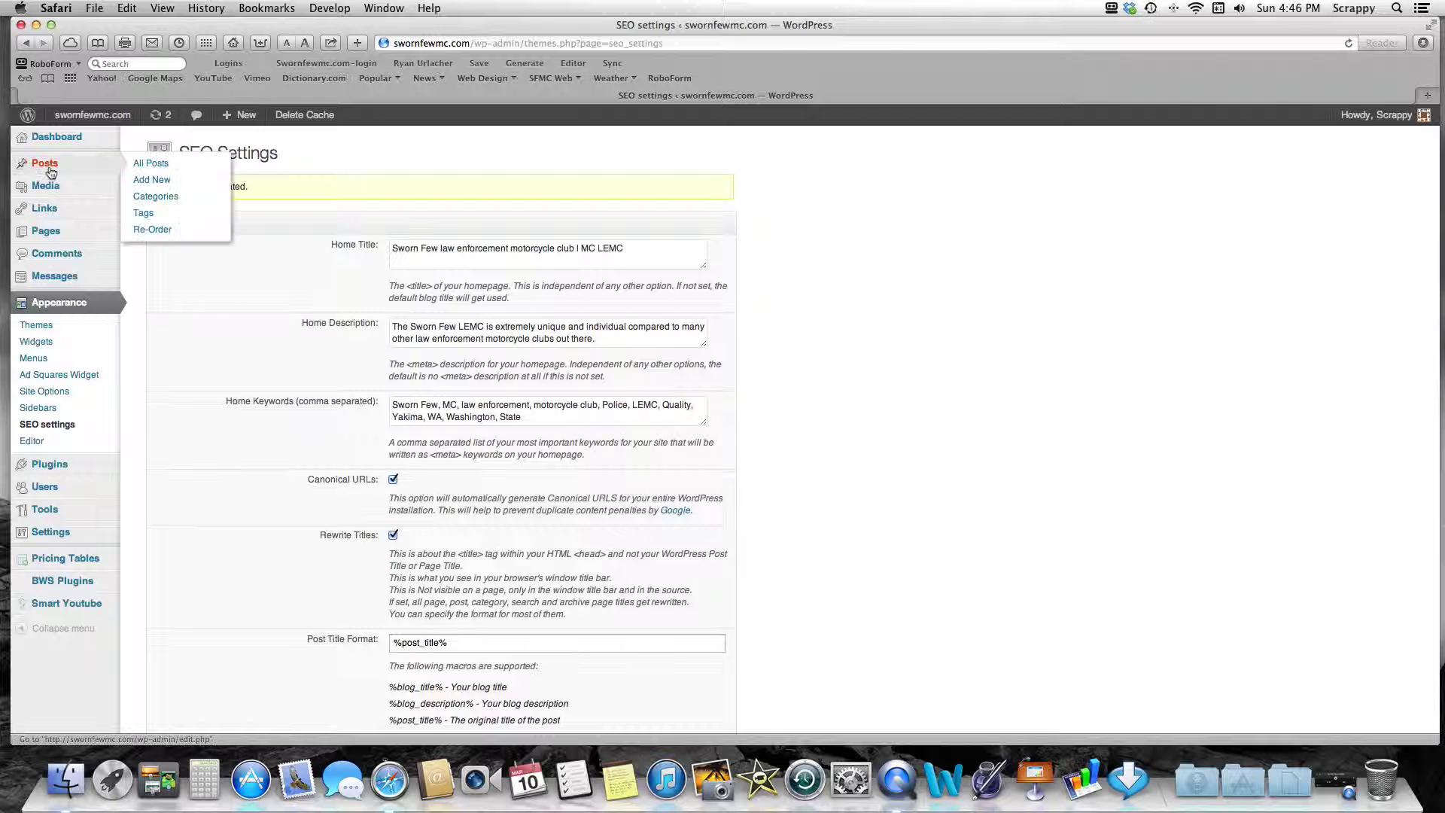
left_click(171, 169)
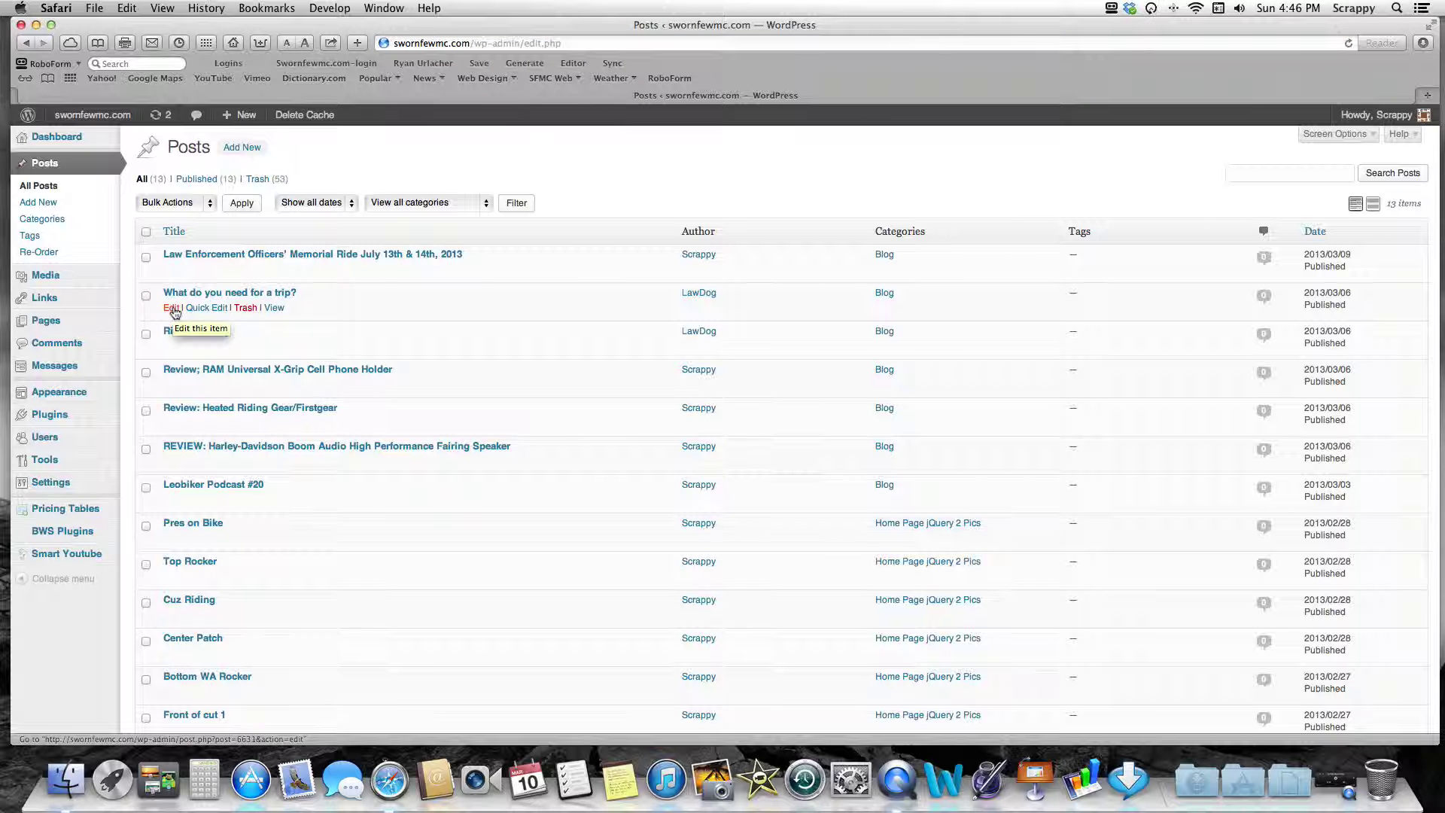
left_click(172, 309)
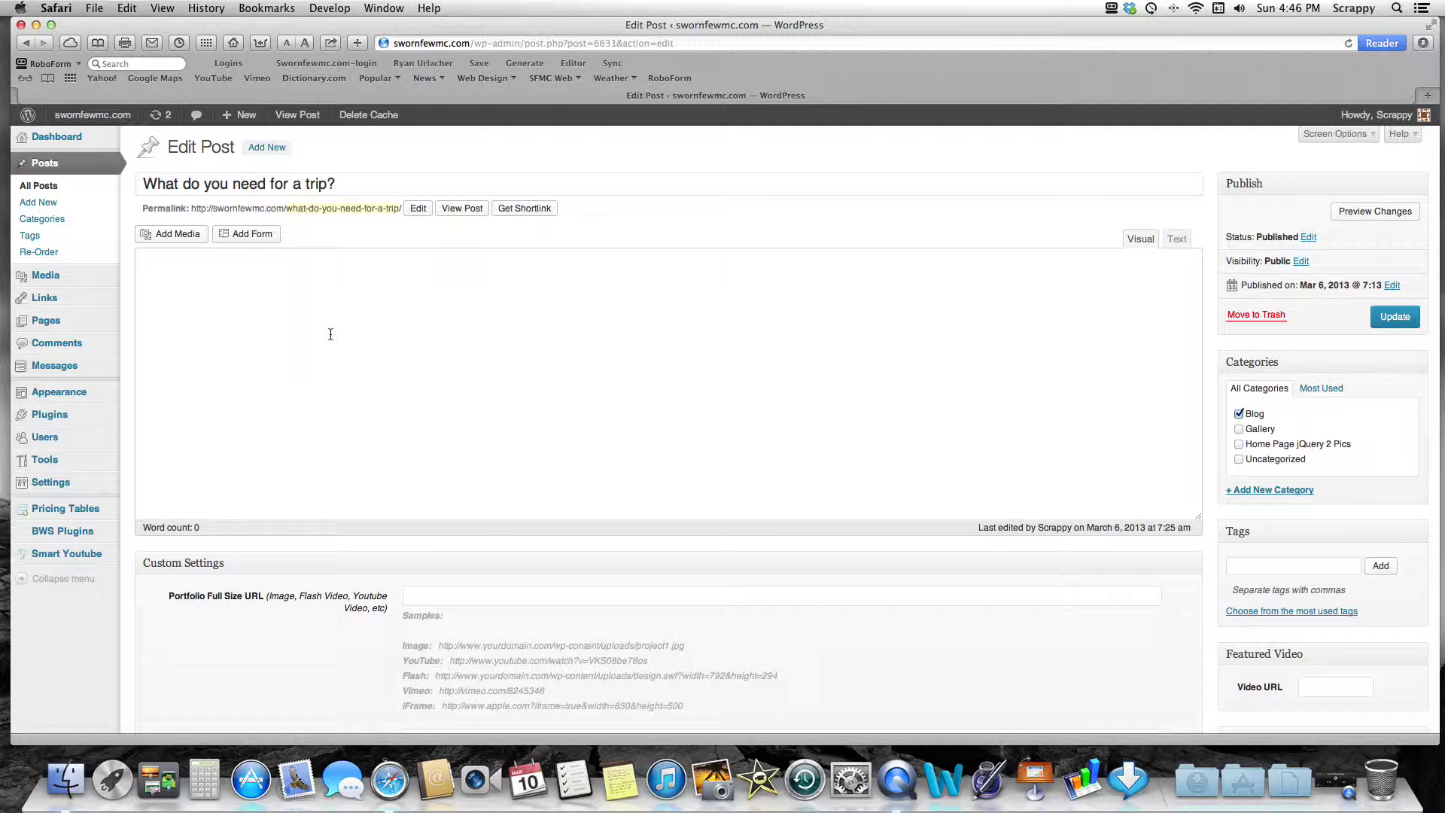
Scroll down to the post's SEO Settings box and put the cursor in its empty Title field.
scroll(331, 333, "down", 10)
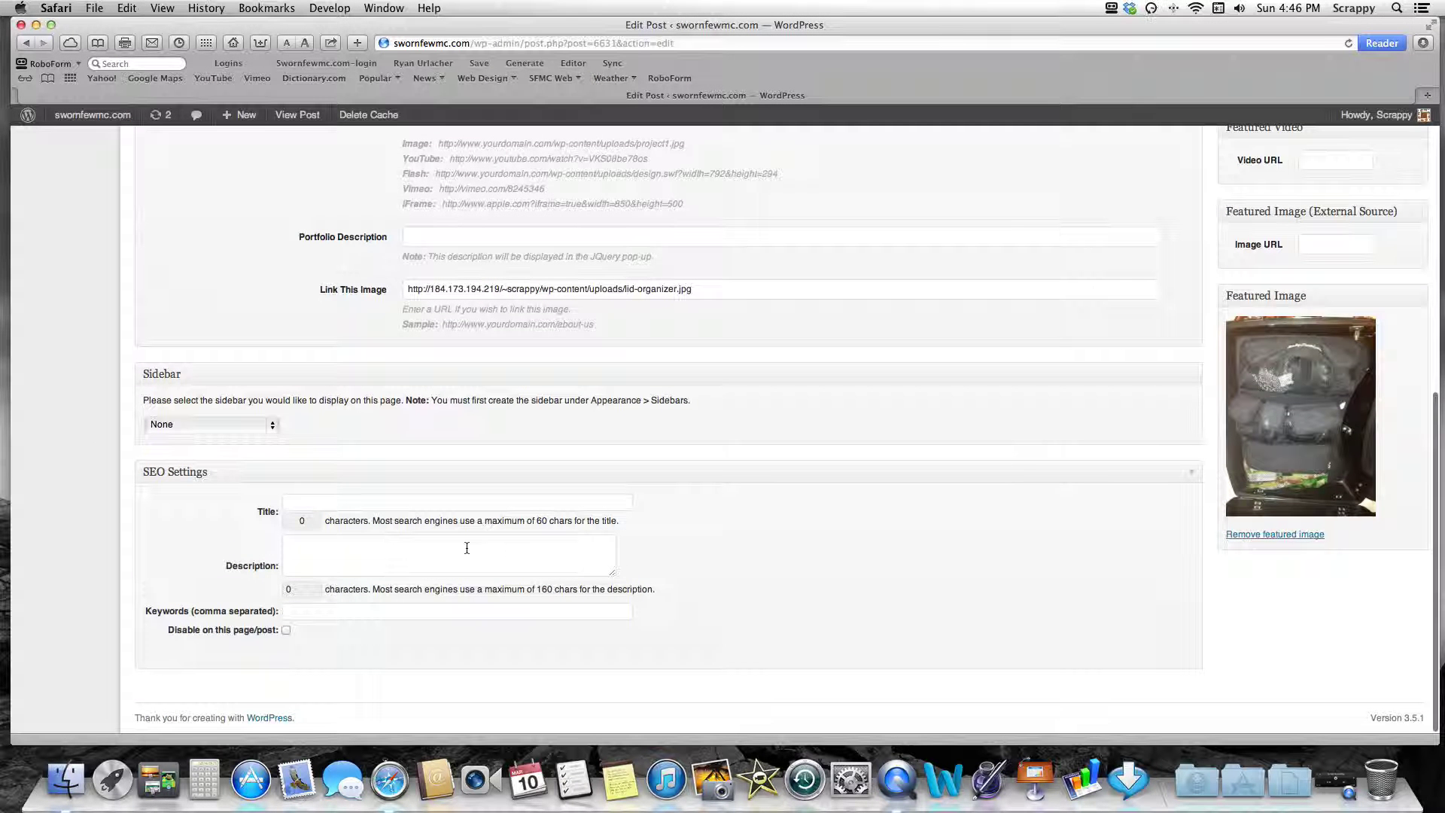
left_click(313, 502)
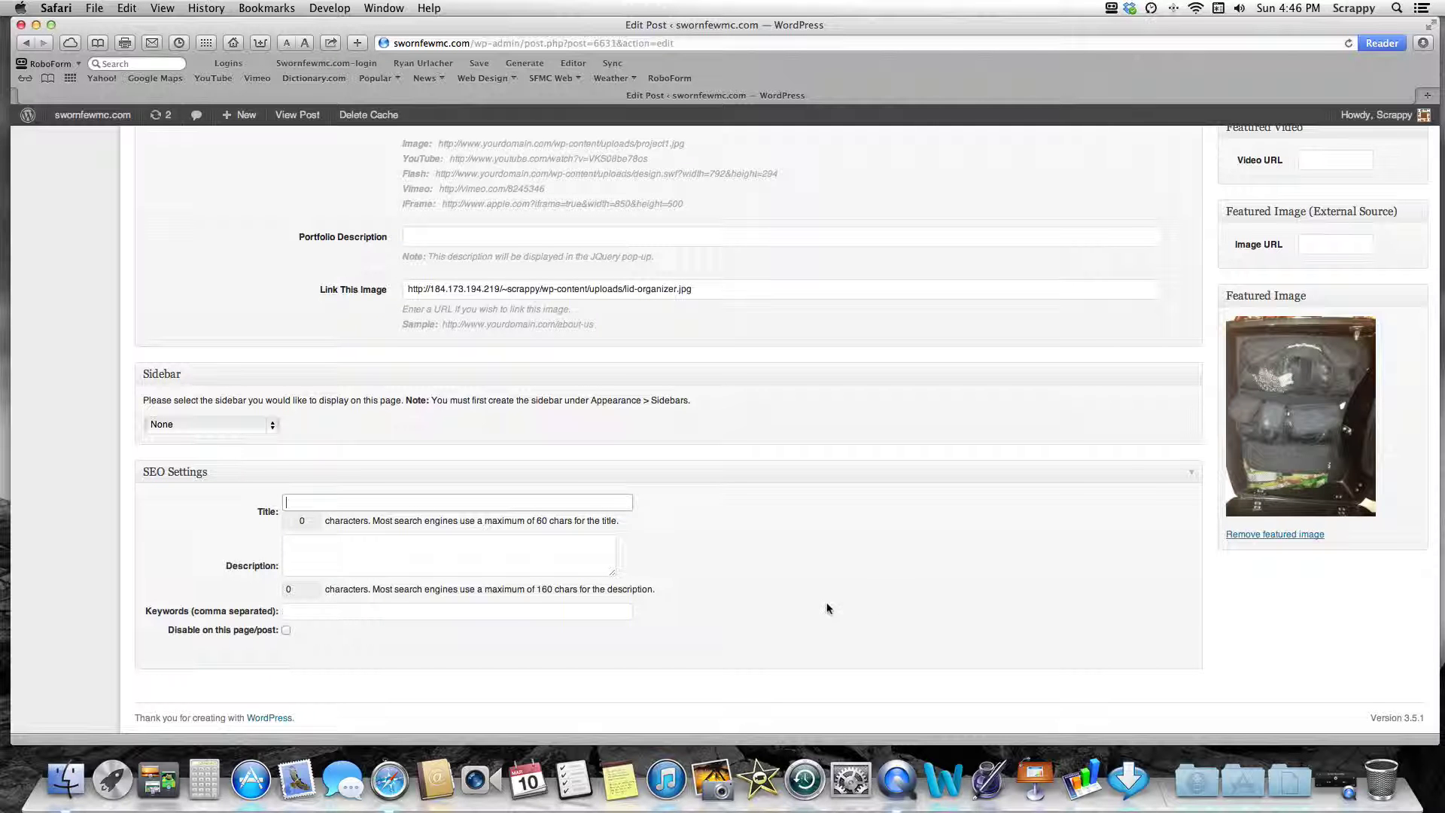
scroll(819, 599, "up", 10)
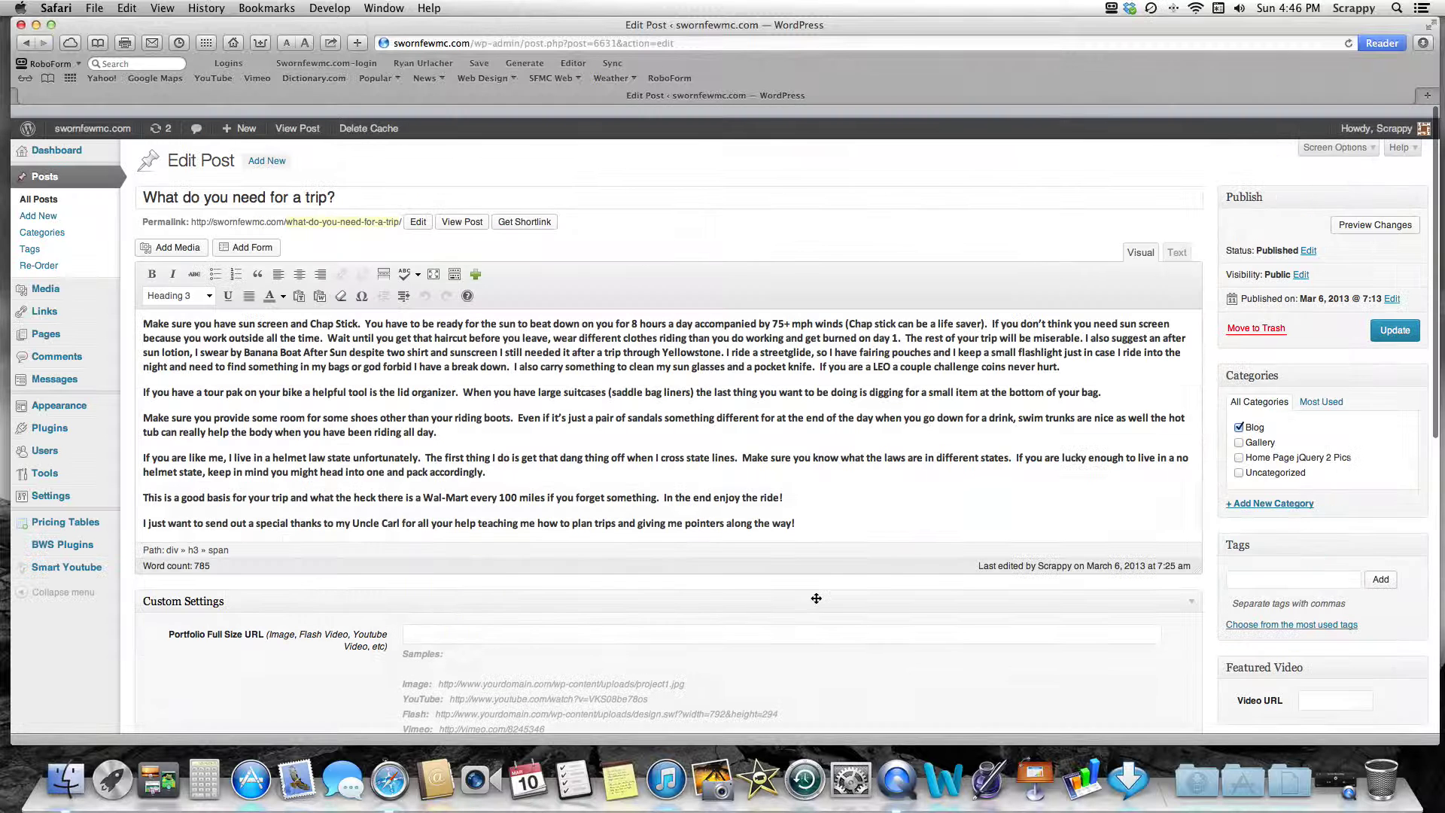
scroll(579, 391, "up", 2)
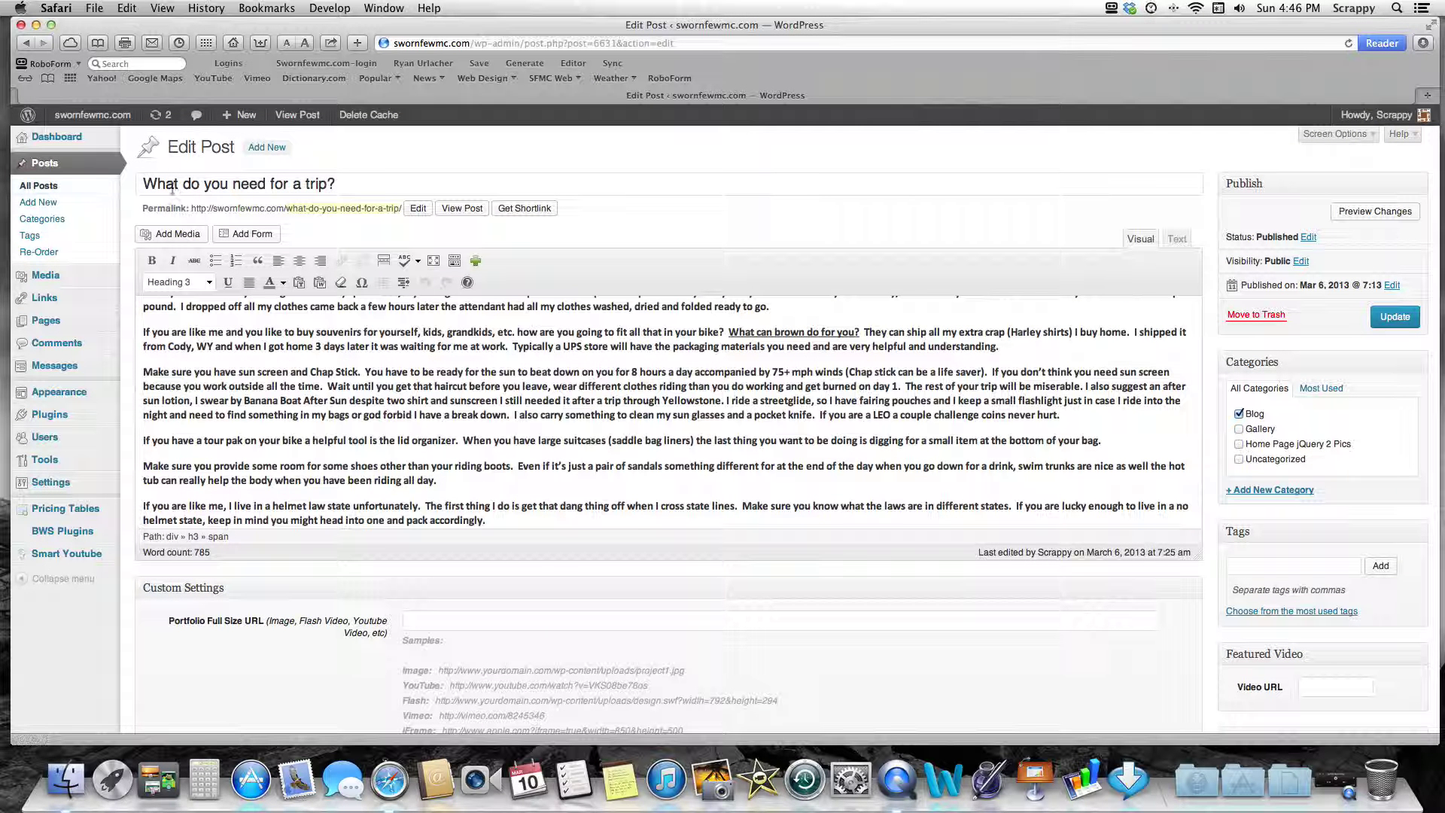
scroll(529, 391, "up", 1)
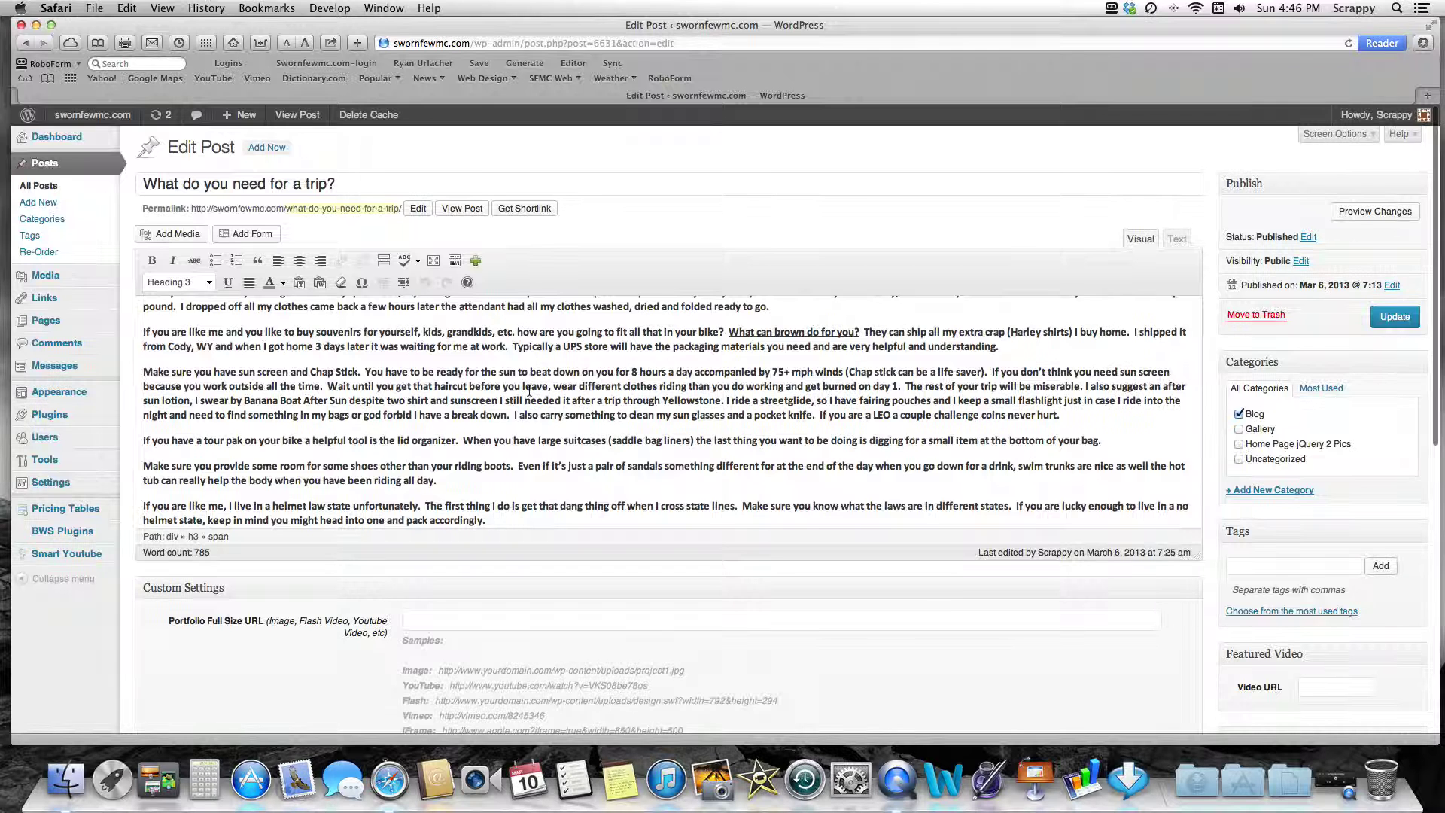
scroll(534, 402, "down", 15)
left_click(323, 501)
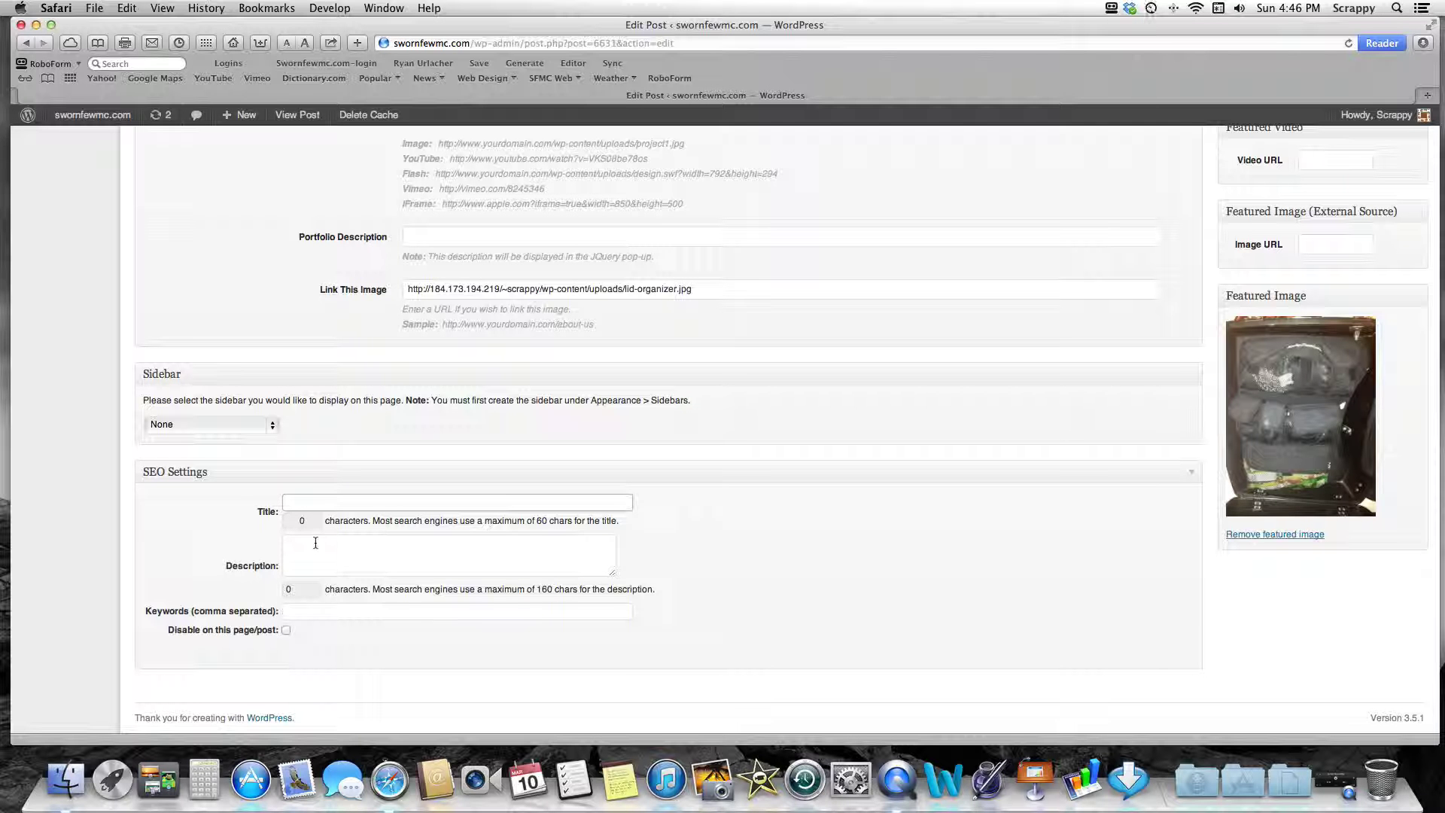
left_click(447, 502)
left_click(360, 543)
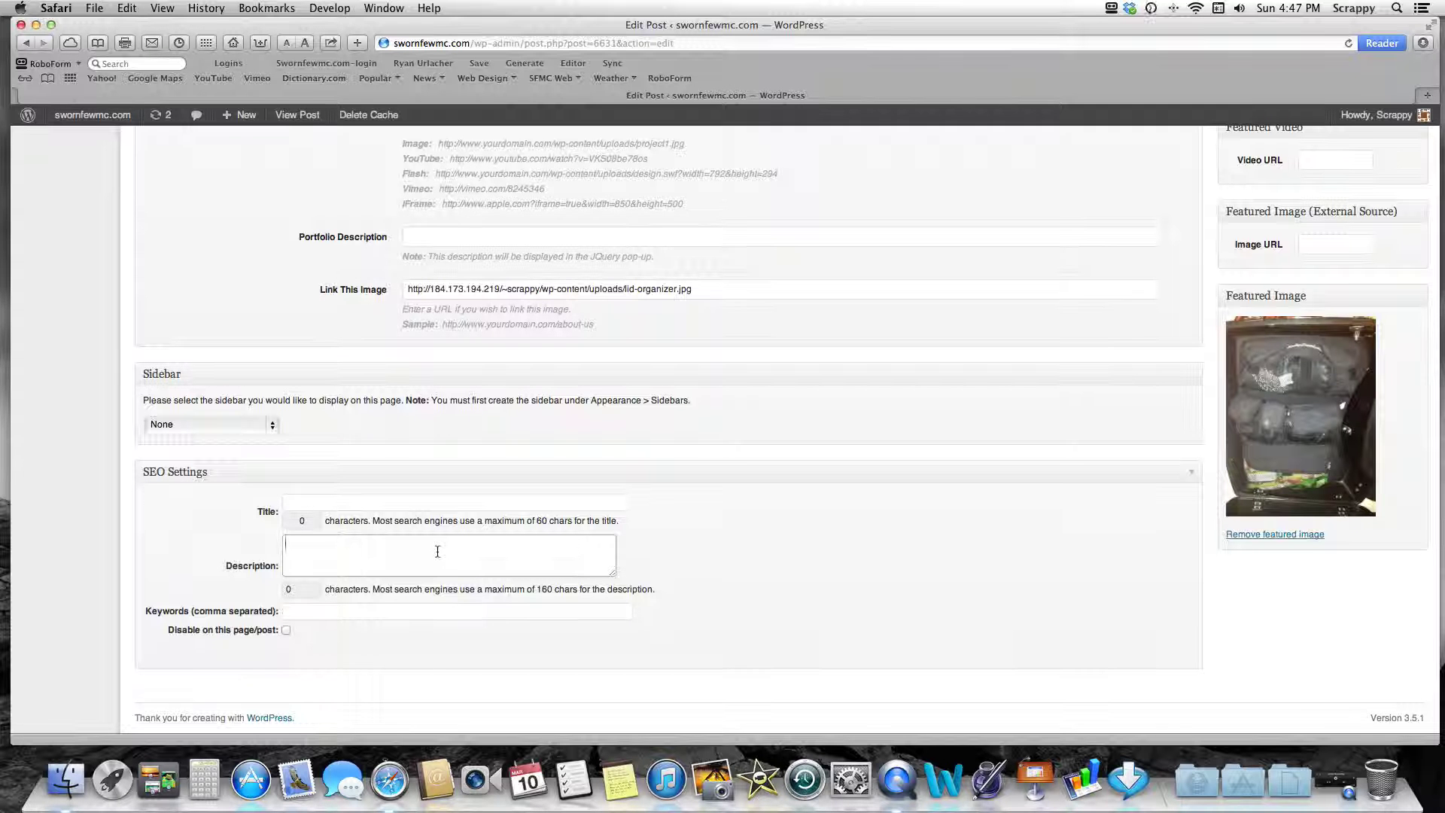
scroll(301, 606, "down", 2)
scroll(298, 613, "up", 10)
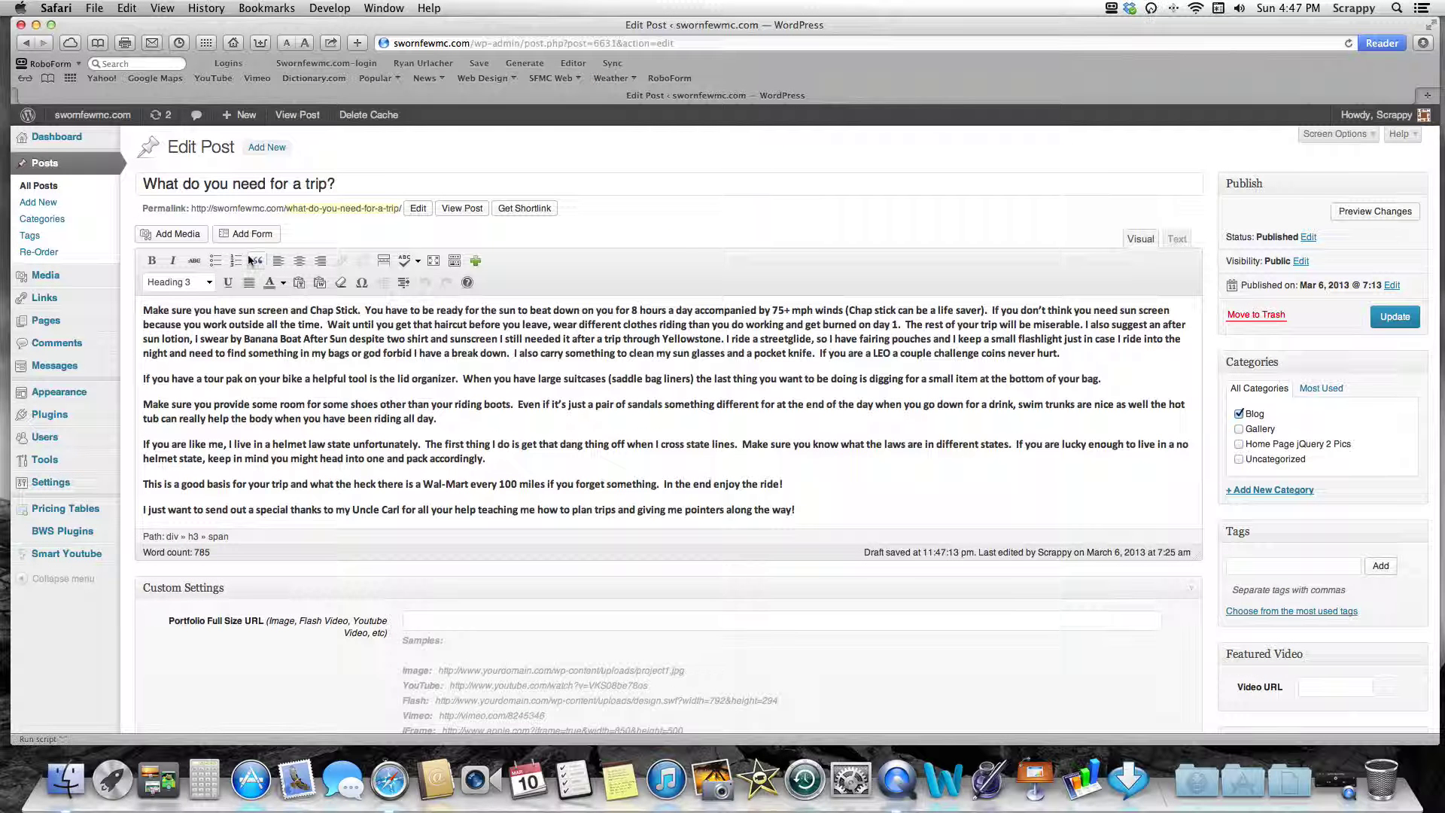
scroll(293, 356, "down", 10)
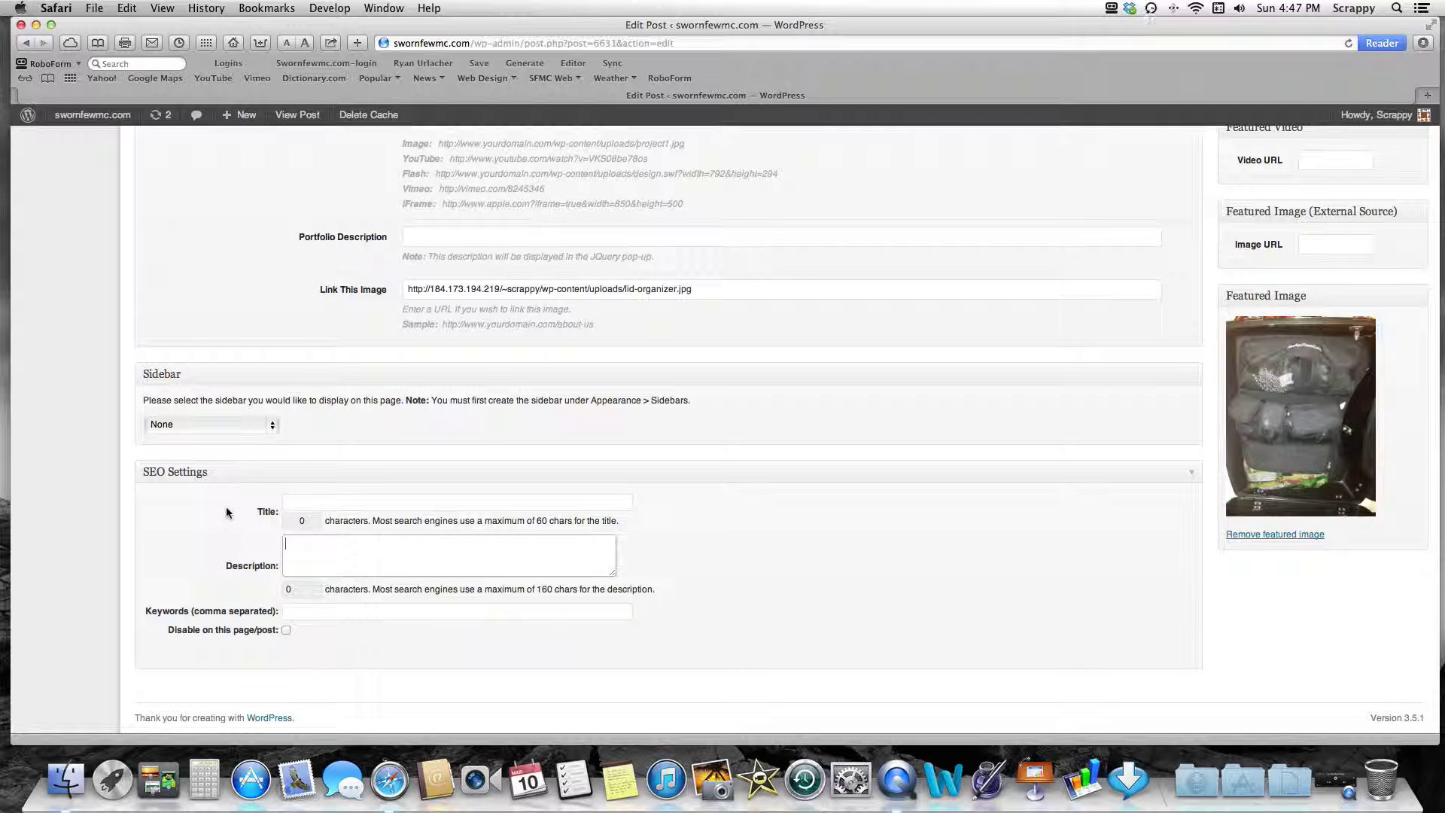
scroll(249, 297, "up", 10)
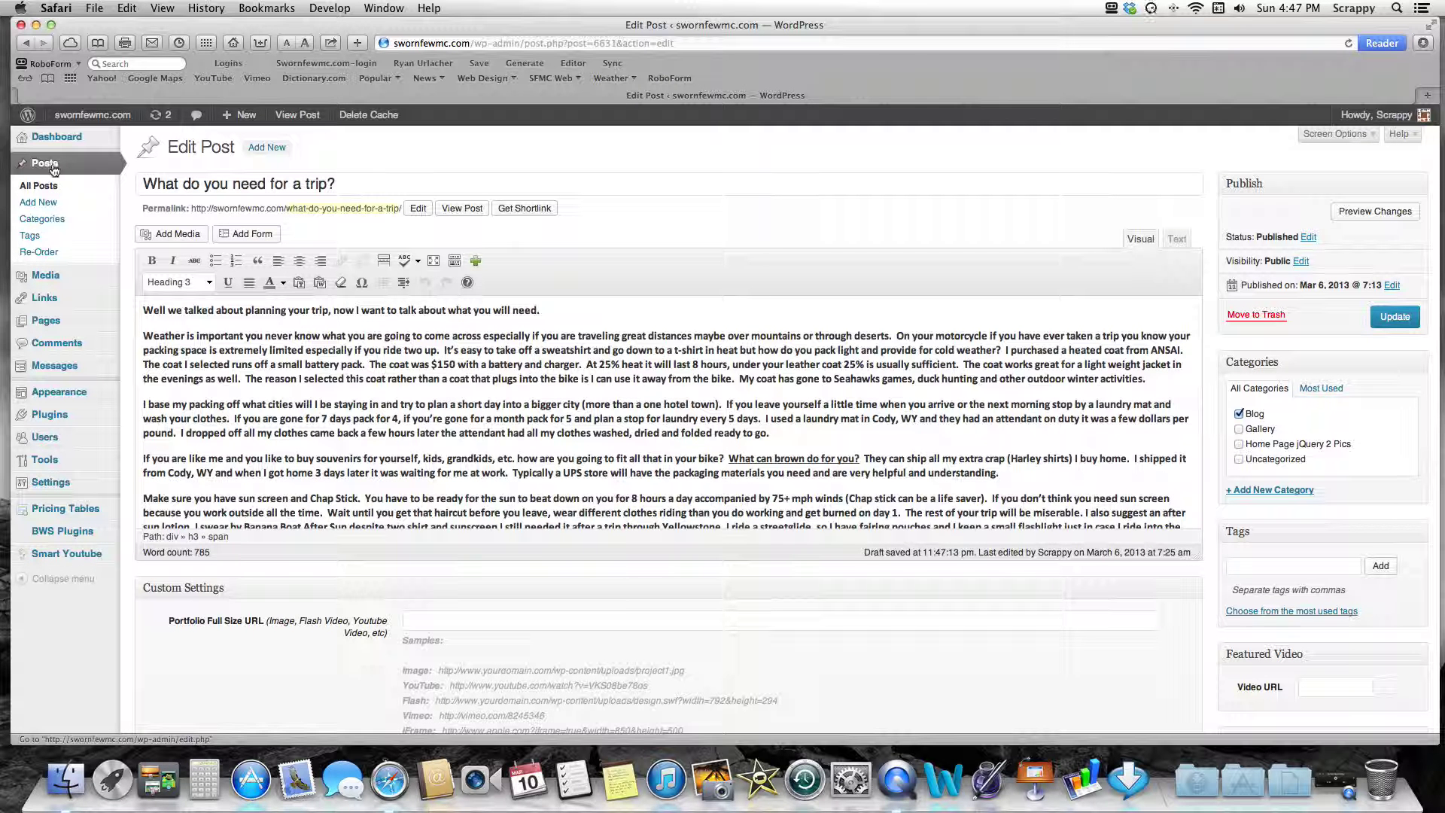
Return to the admin Dashboard showing 13 posts, 11 pages, 4 categories and 4 tags.
left_click(53, 188)
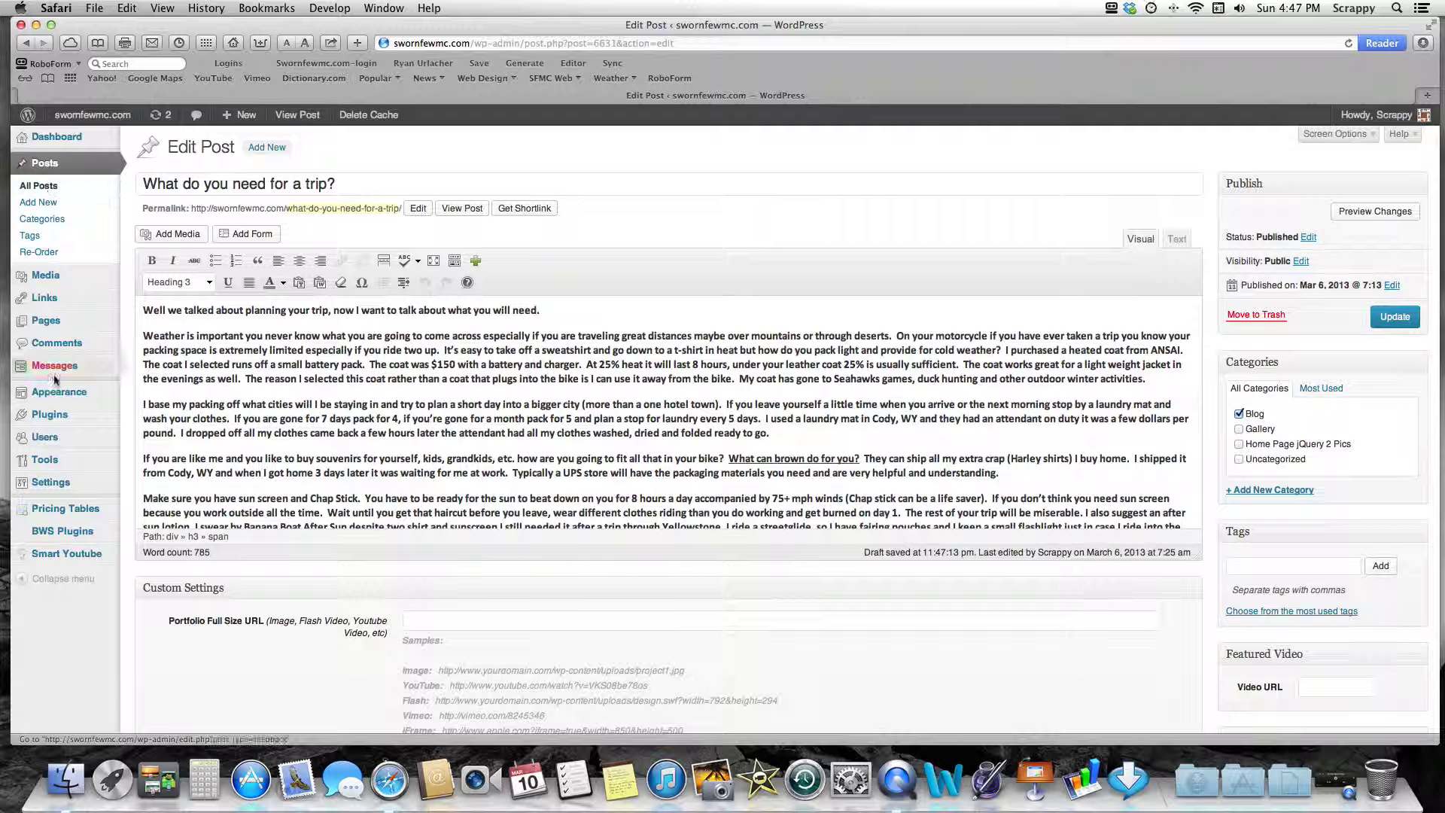
left_click(56, 136)
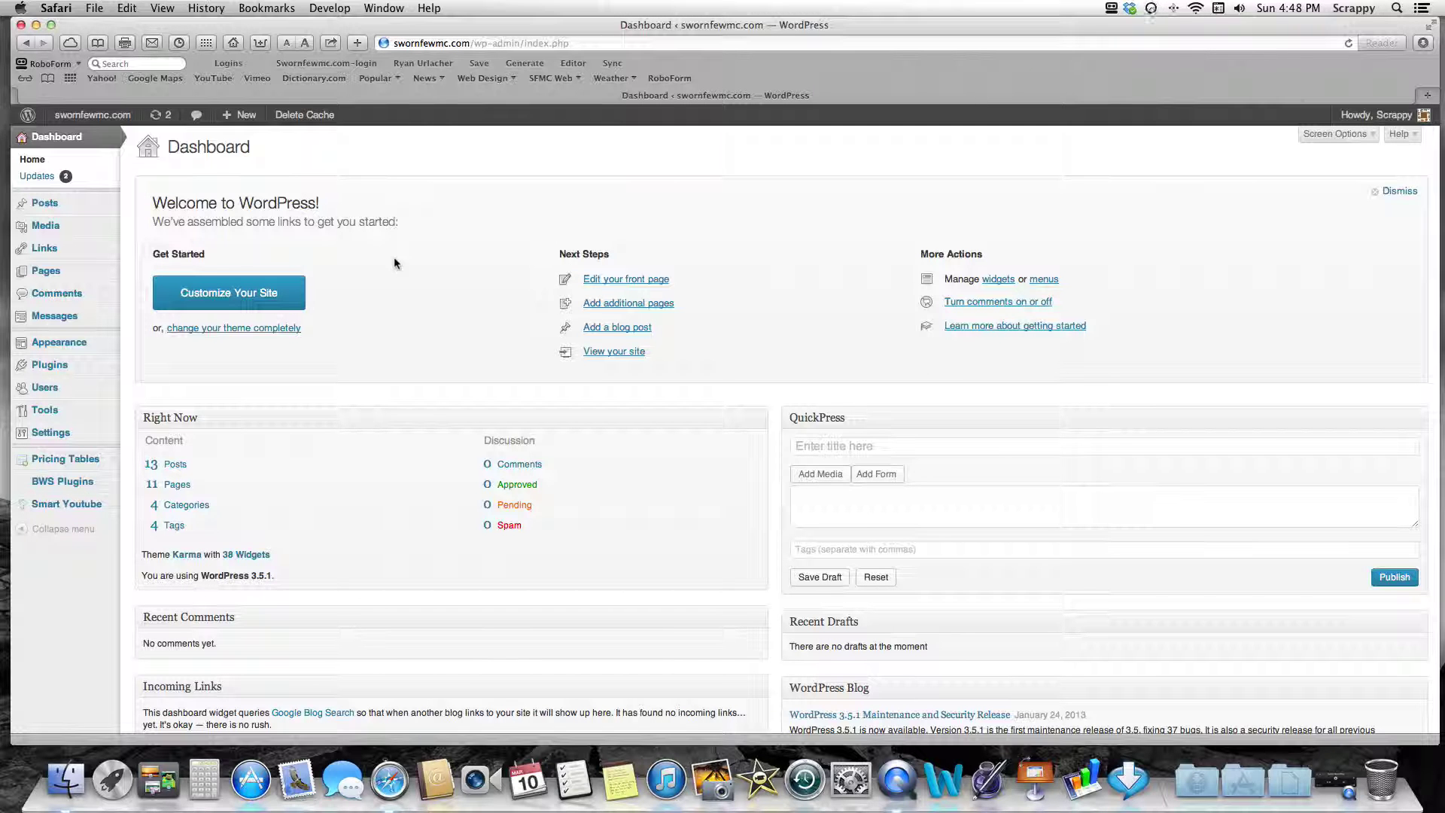
left_click(1349, 787)
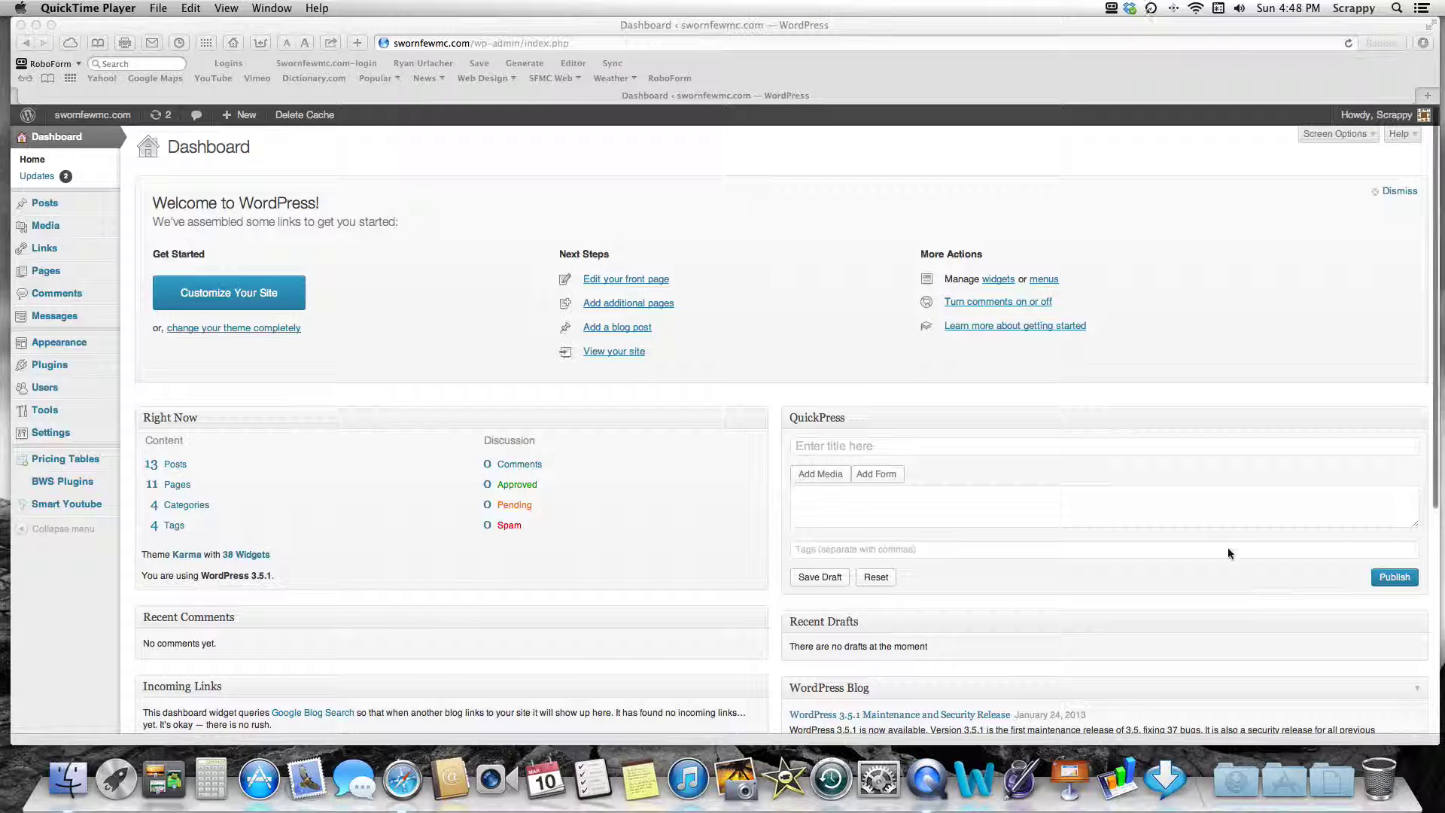